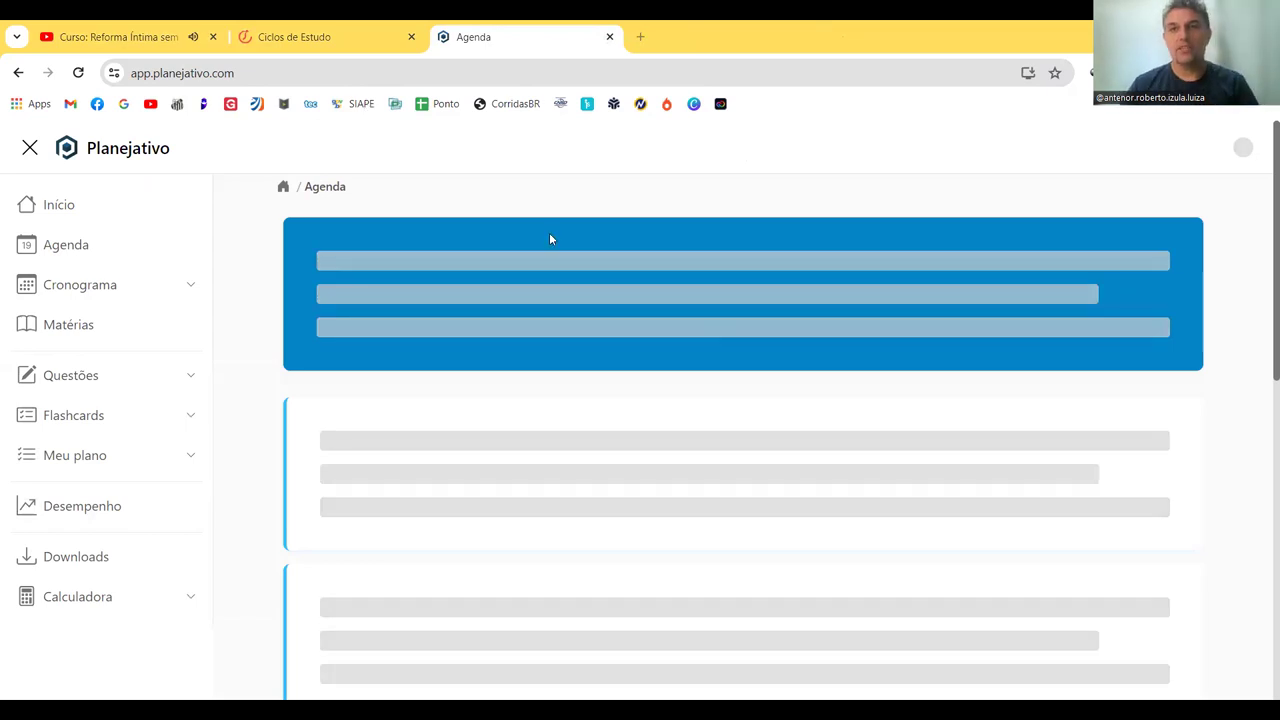
# Switch to the Ciclos de Estudo site, log in with the saved credentials and dismiss the saved-password warning.
pyautogui.hotkey('ctrl', 'shift', 'Tab')
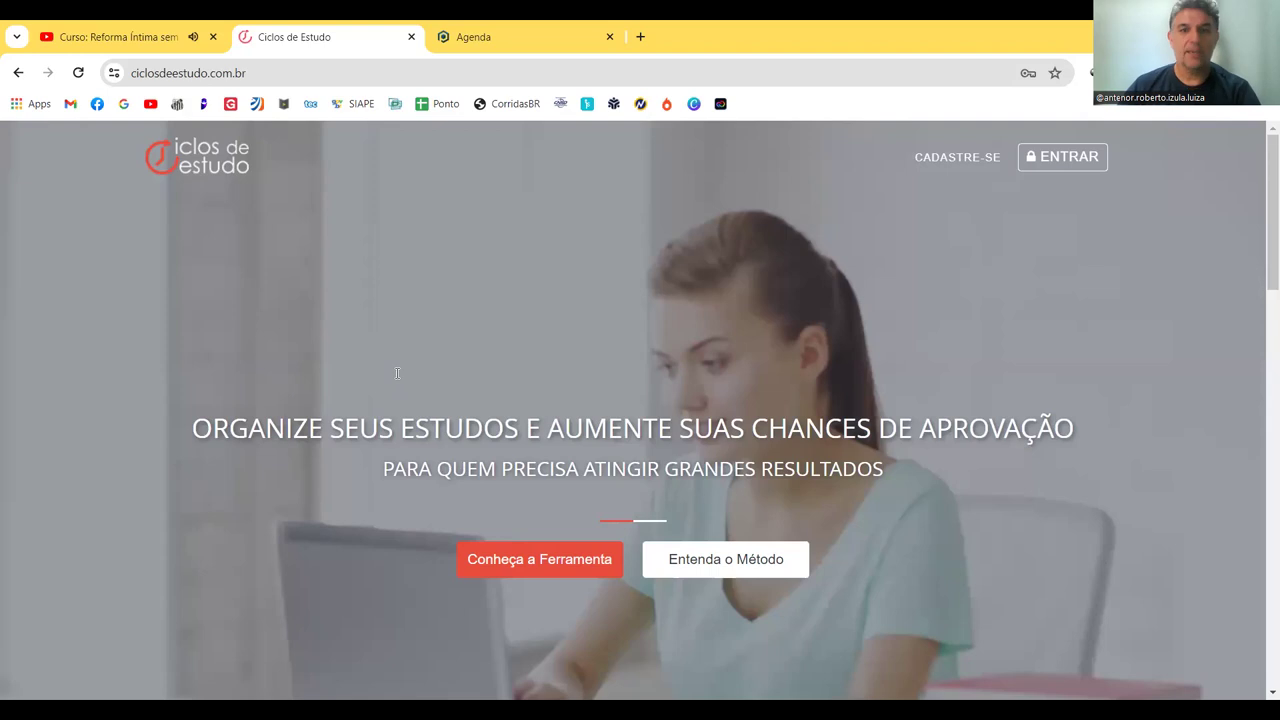
pyautogui.scroll(-1, 534, 486)
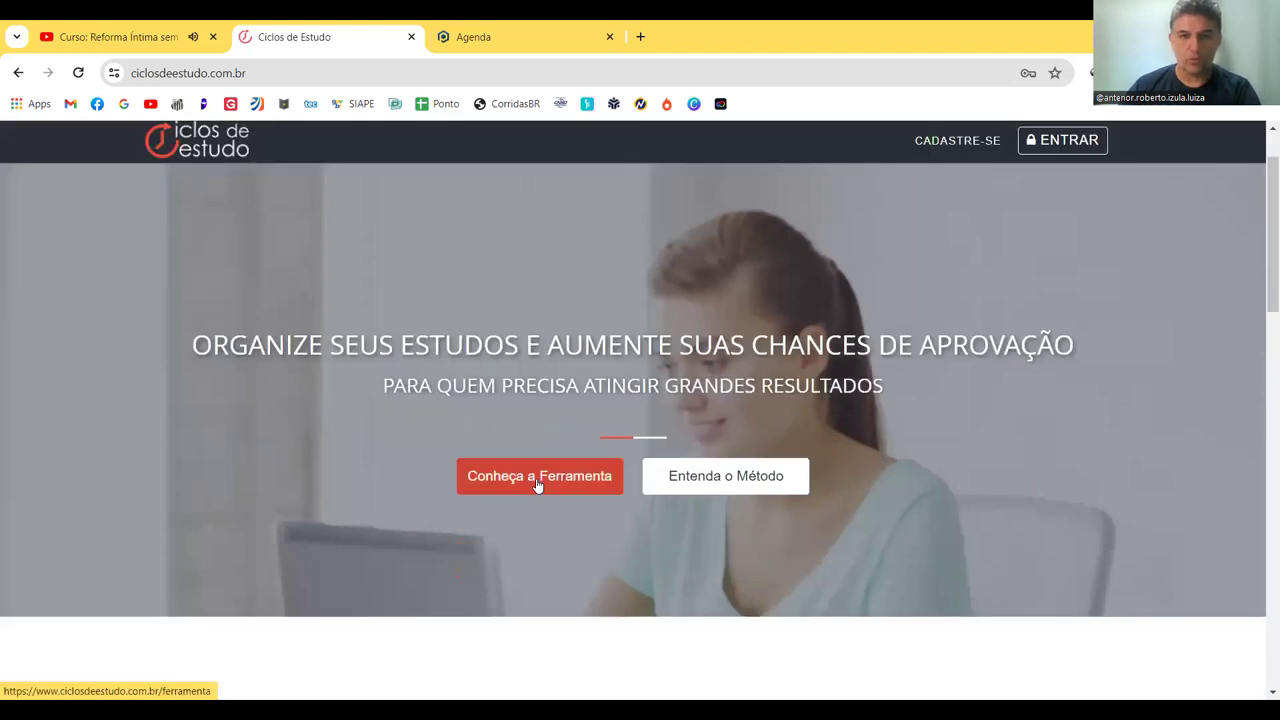
pyautogui.click(537, 485)
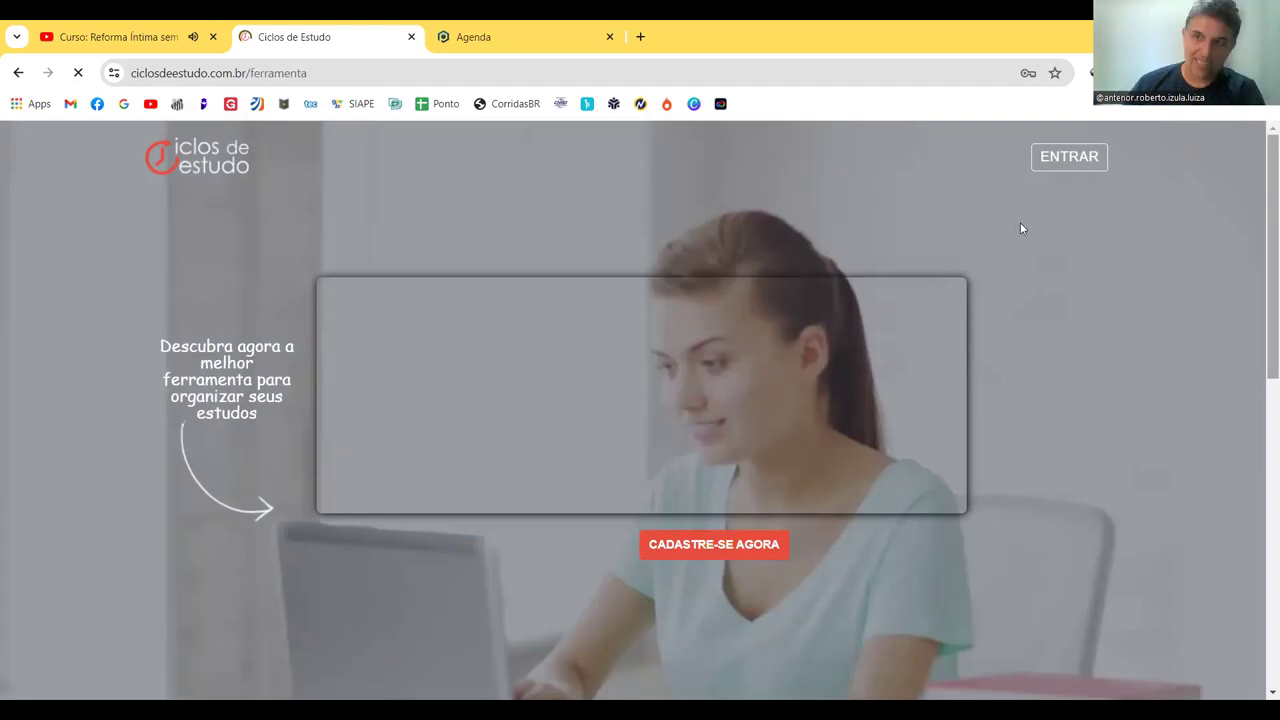
pyautogui.click(1062, 158)
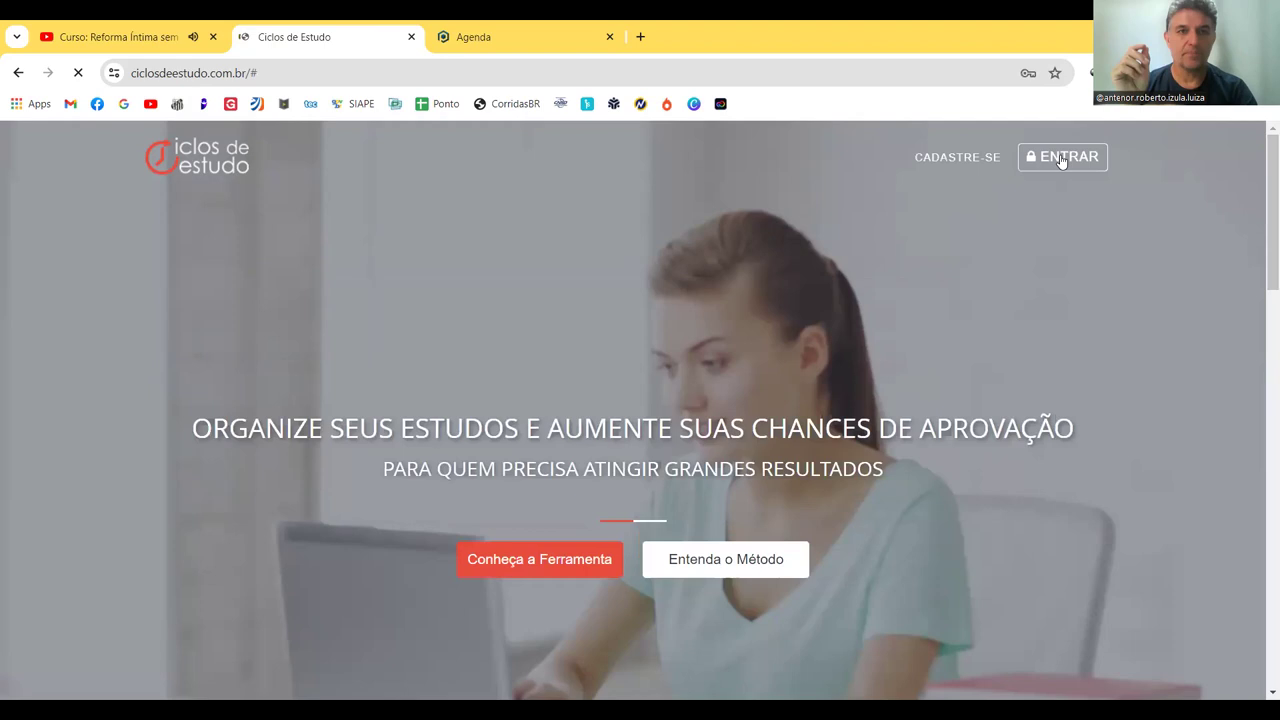
pyautogui.click(1062, 158)
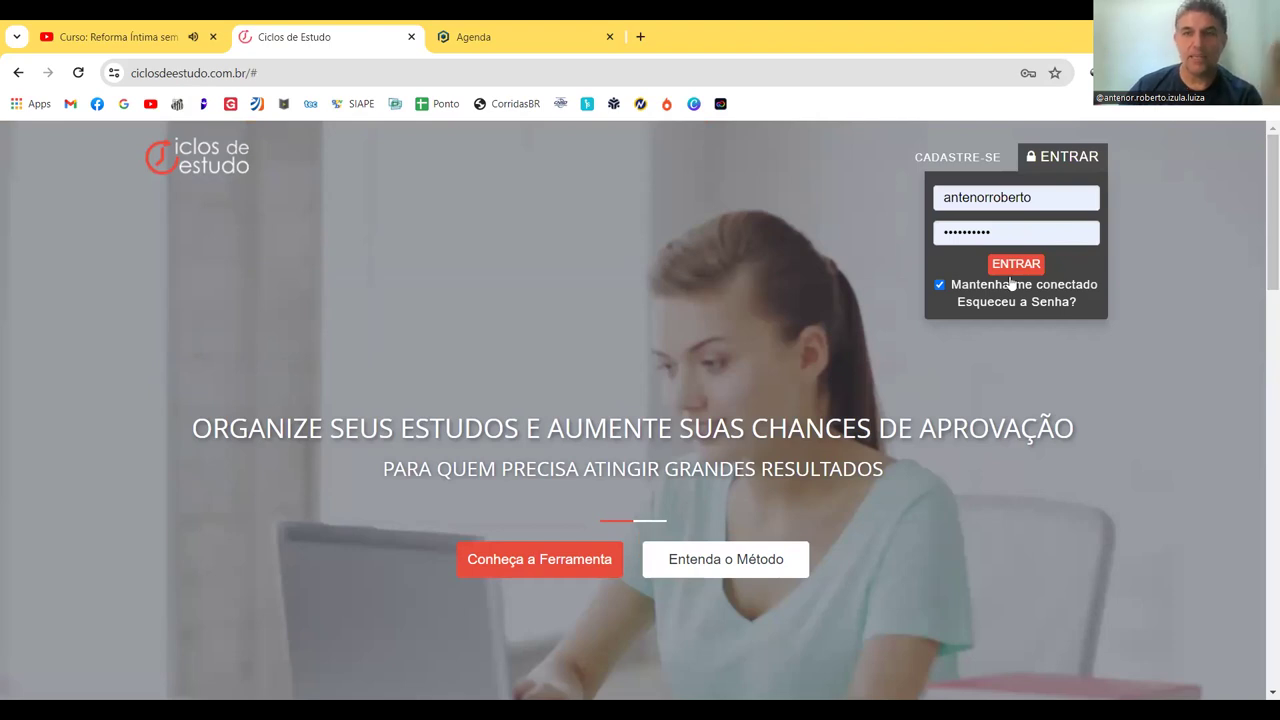
pyautogui.click(1022, 266)
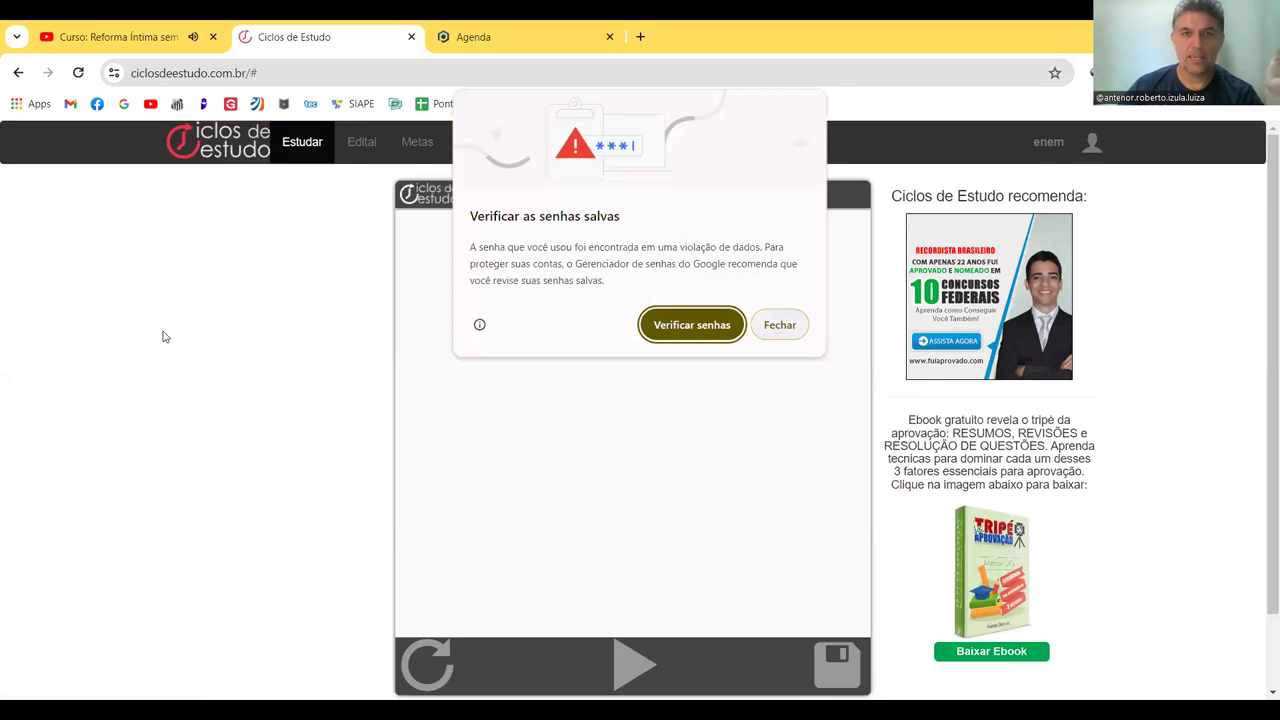
pyautogui.click(209, 333)
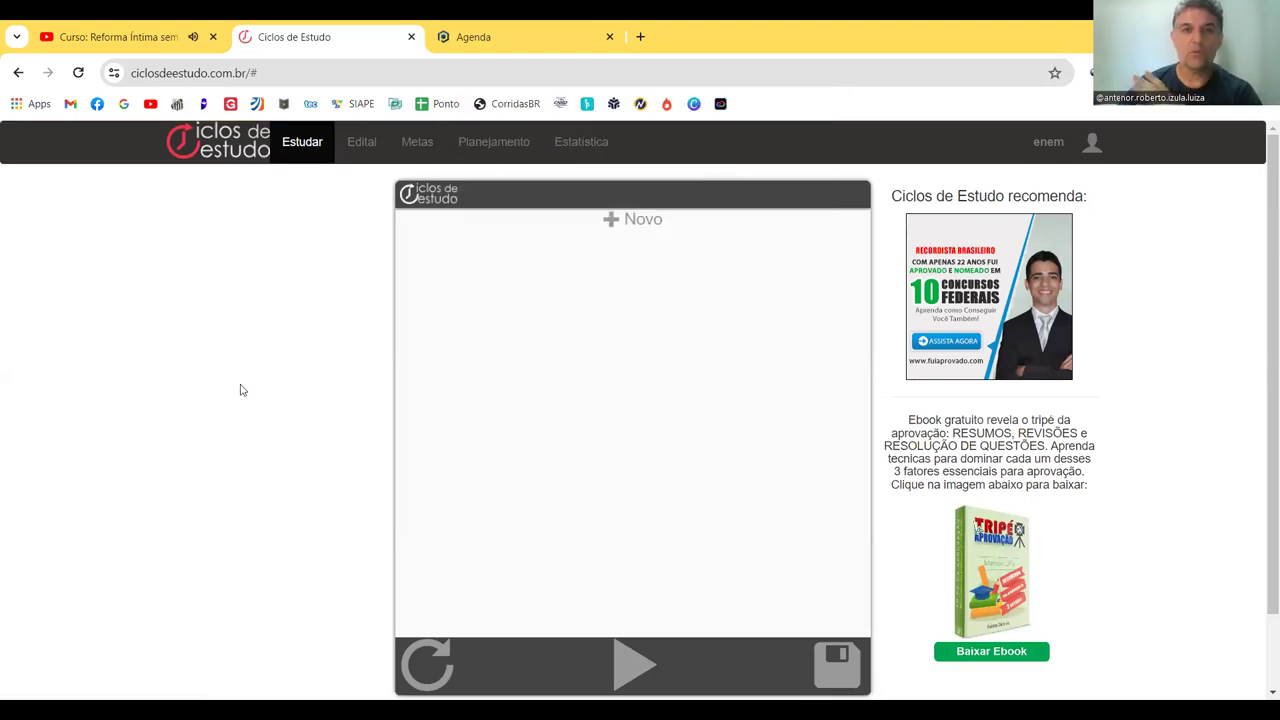
pyautogui.click(655, 226)
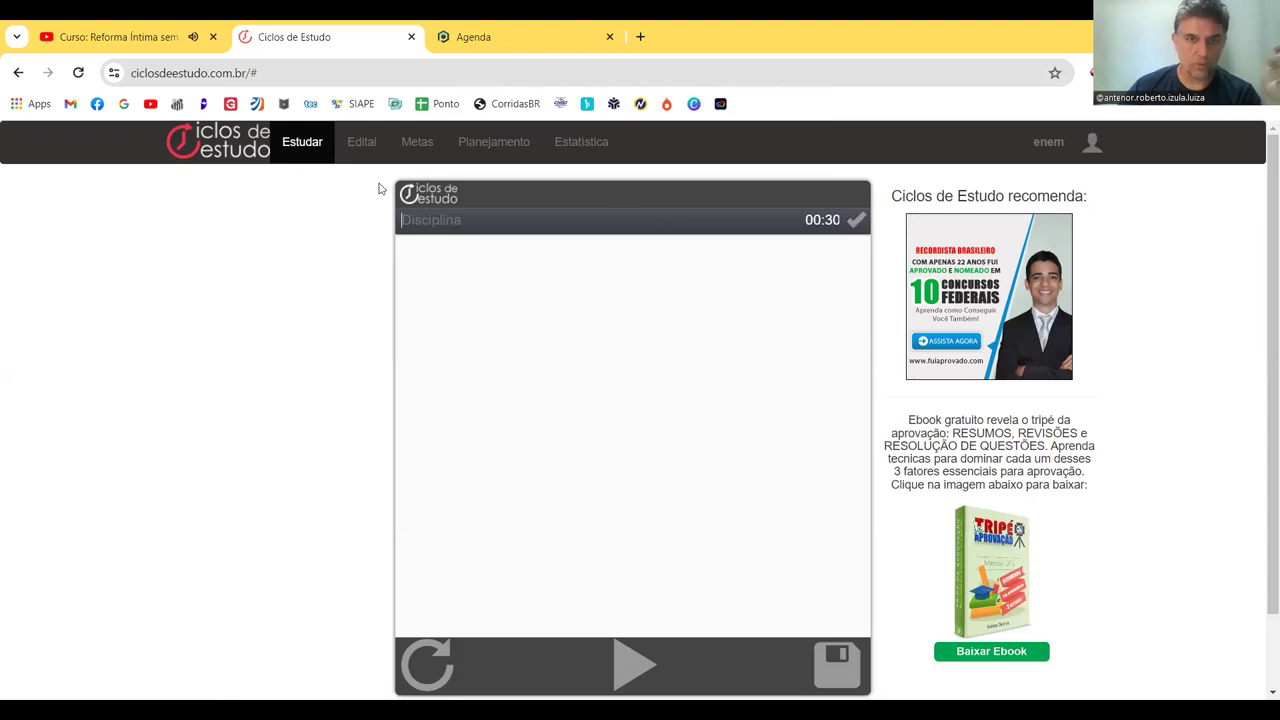
pyautogui.click(362, 148)
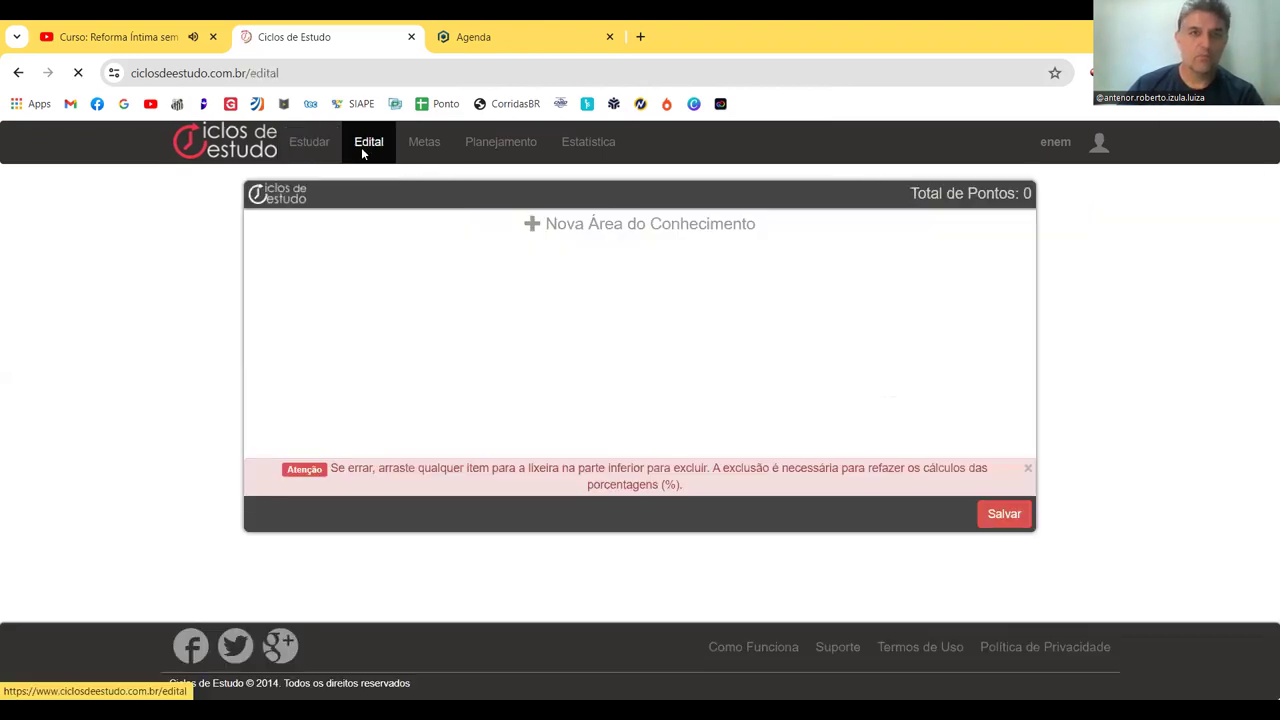
pyautogui.click(313, 143)
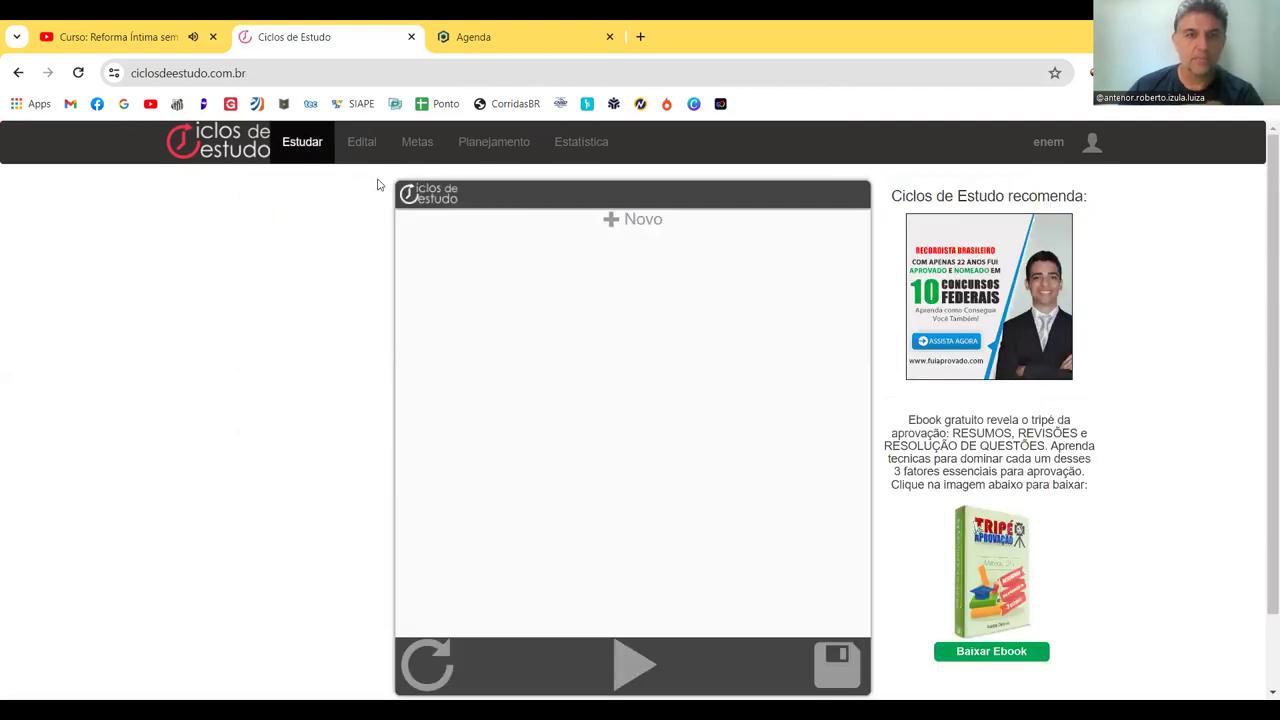
# Open the Edital page and add a knowledge area named "enem".
pyautogui.click(362, 148)
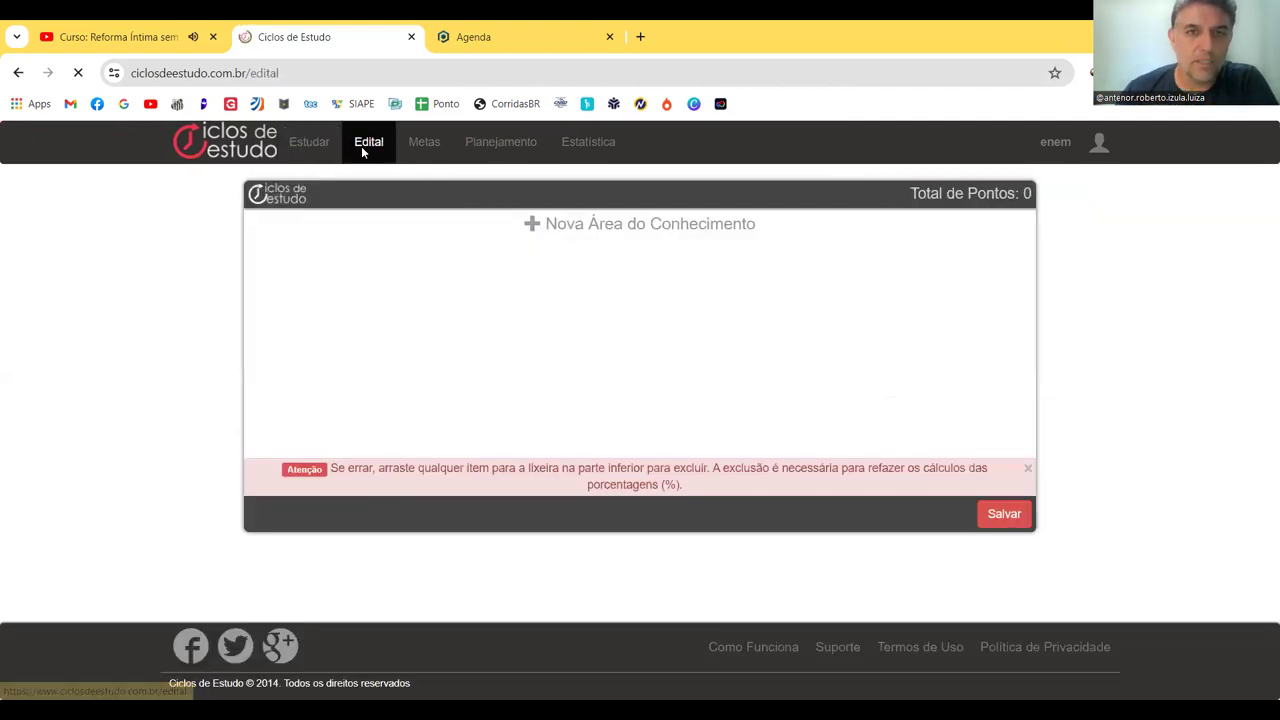
pyautogui.click(665, 229)
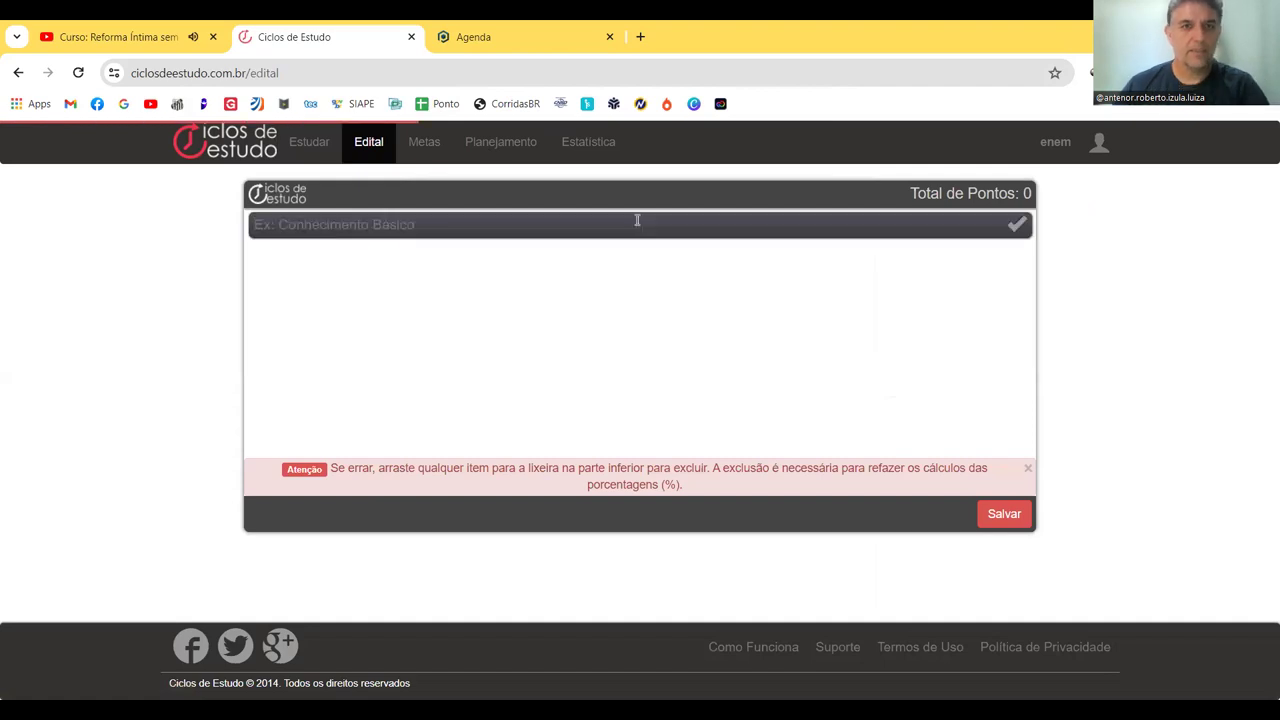
pyautogui.write('enem')
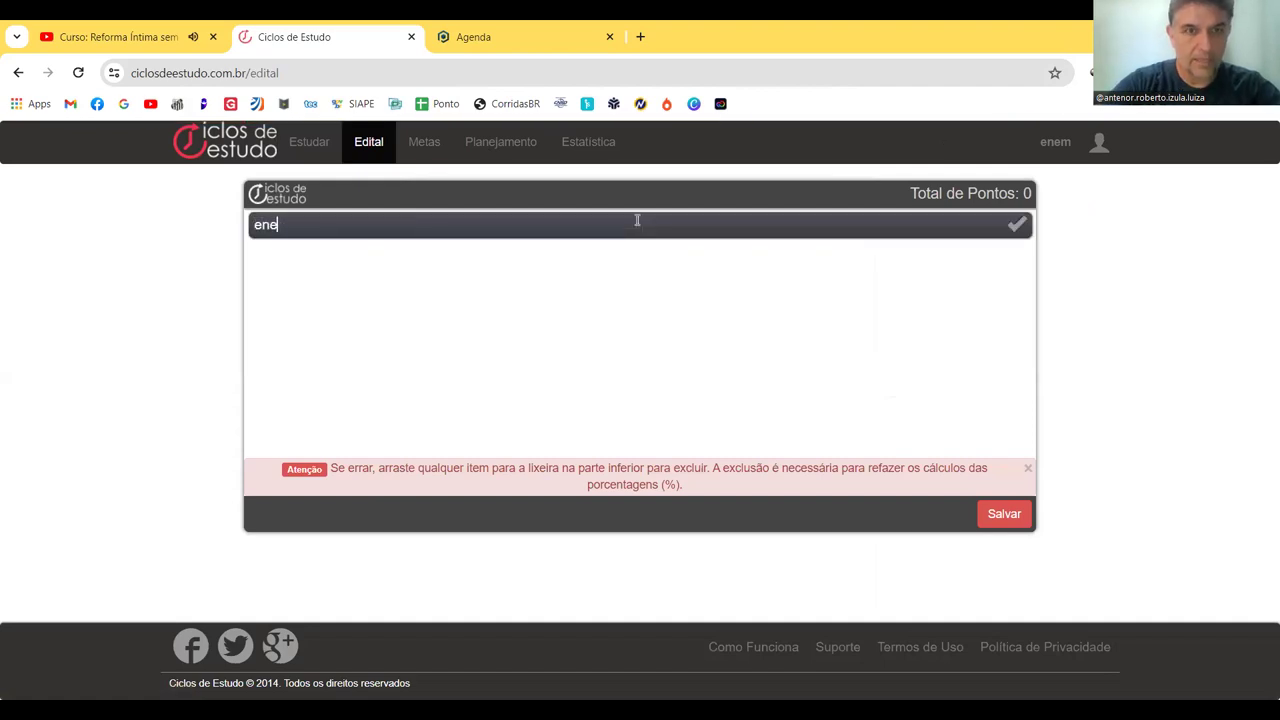
pyautogui.click(1012, 226)
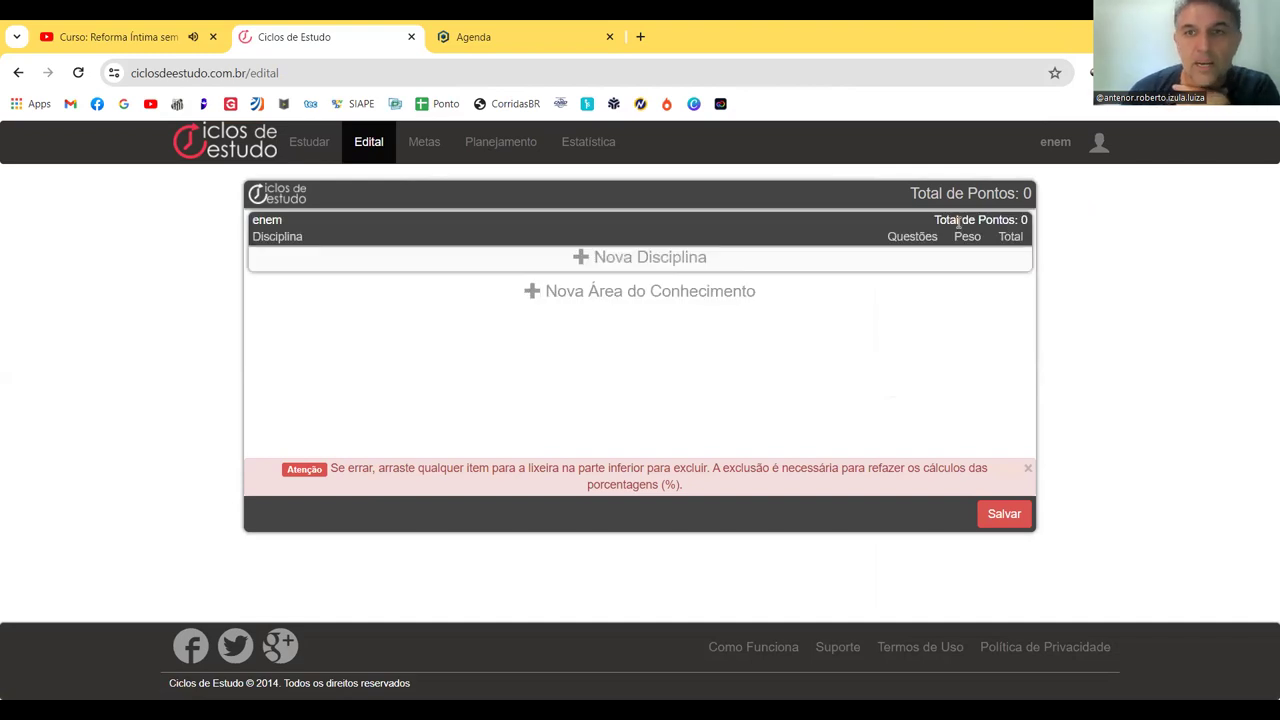
# Add the discipline PORTUGUÊS to the enem area with 10 questions and weight 2.
pyautogui.click(617, 256)
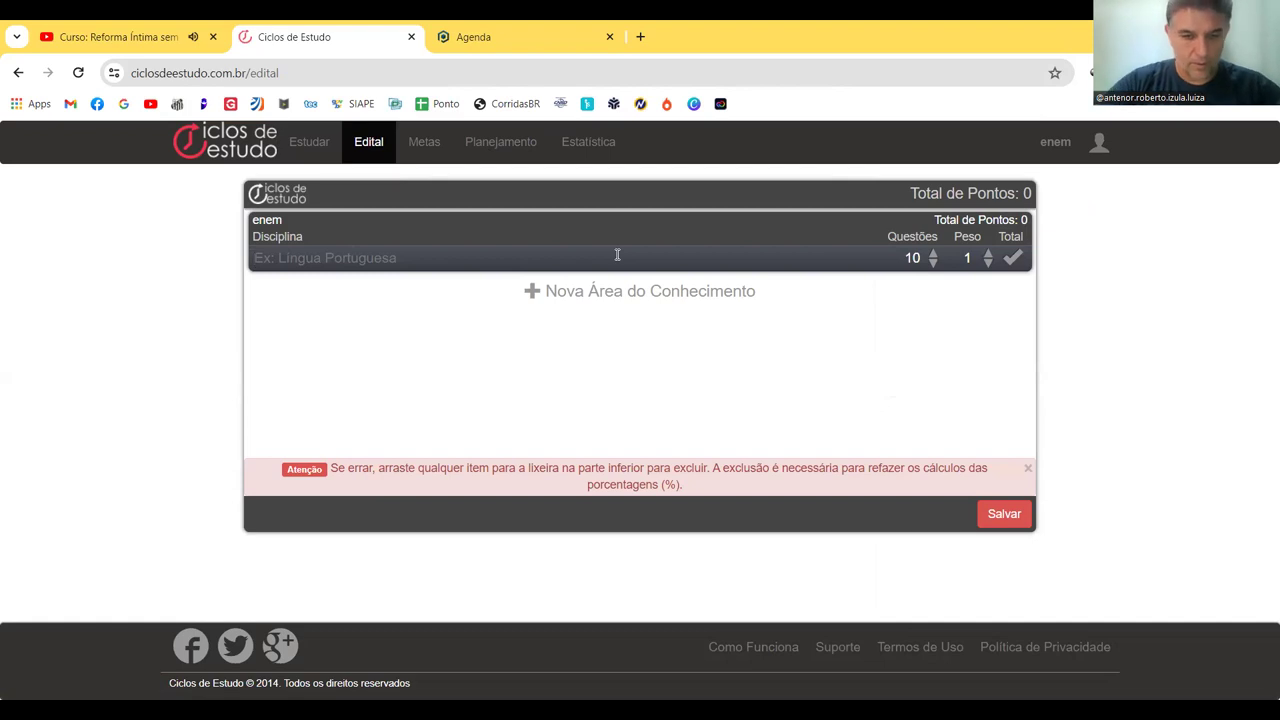
pyautogui.write('PORT')
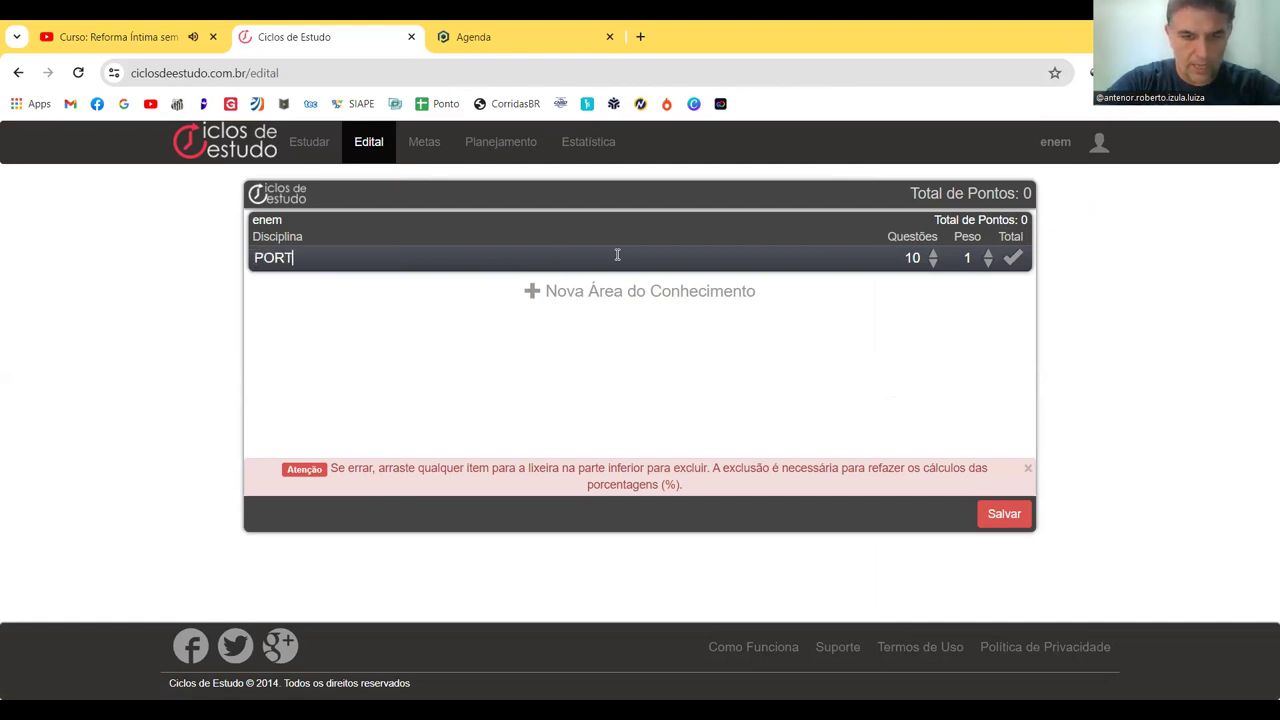
pyautogui.write('UGUÊS')
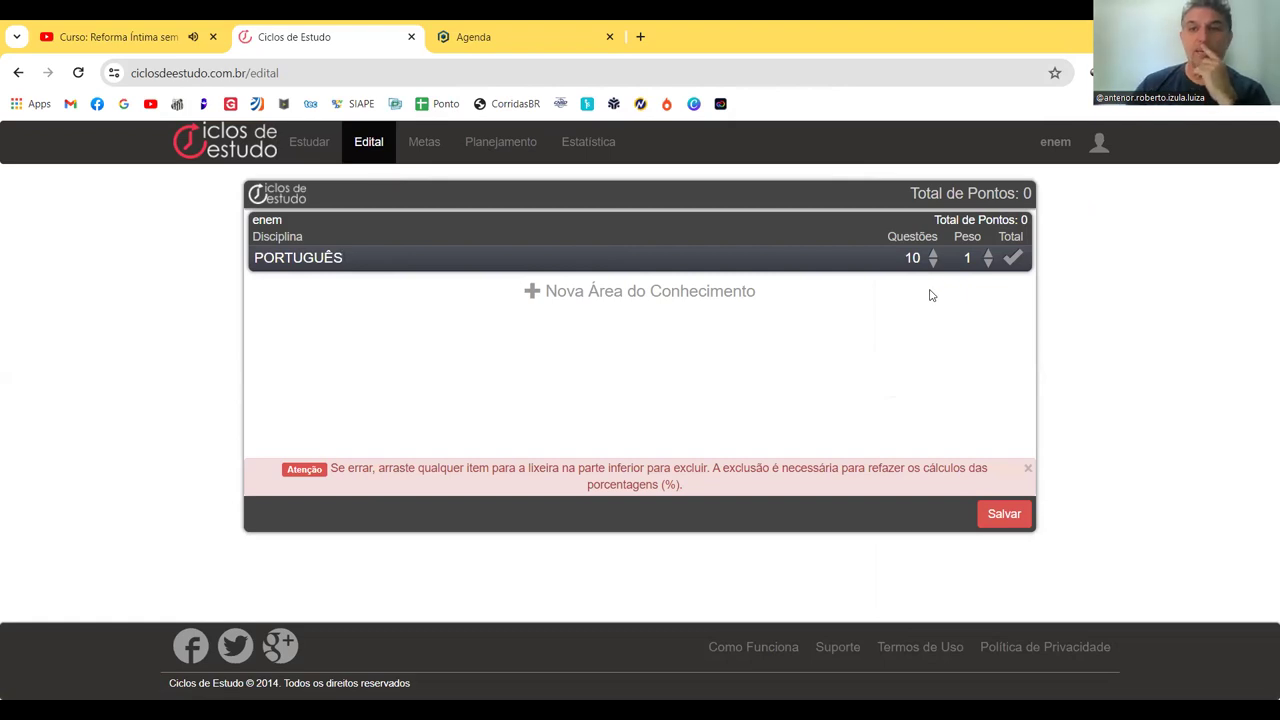
pyautogui.click(988, 254)
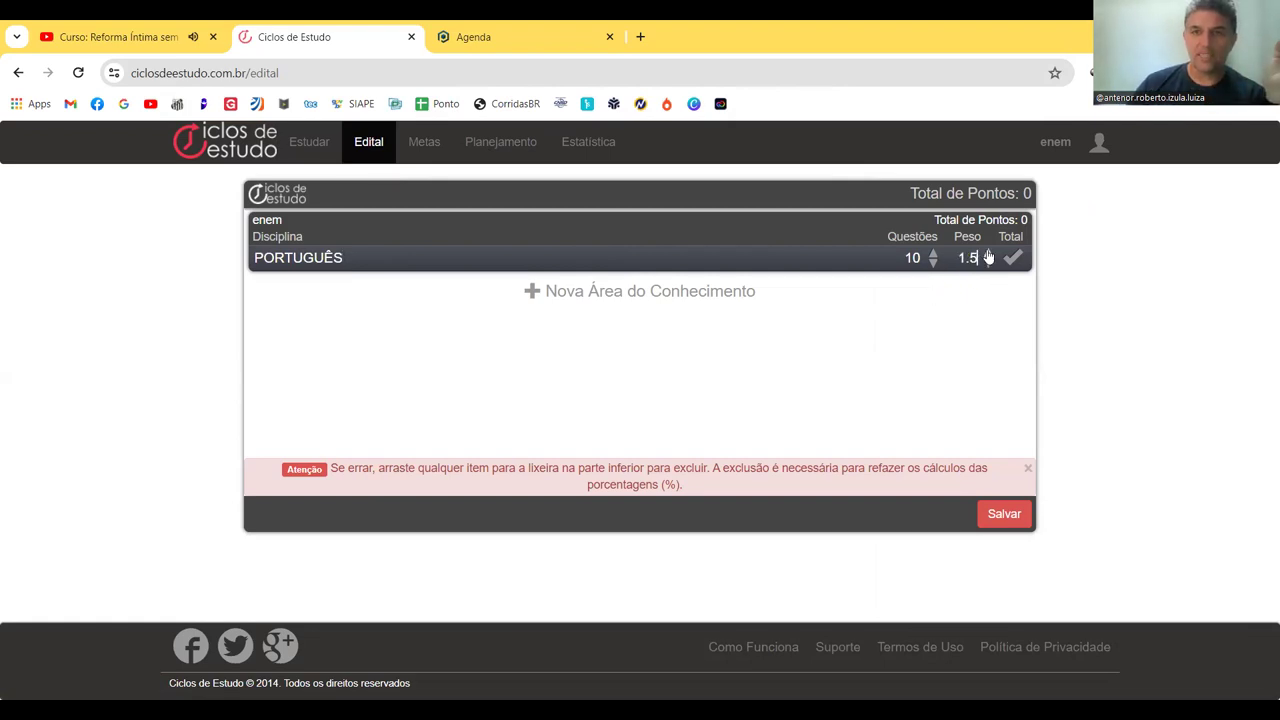
pyautogui.click(988, 254)
pyautogui.click(1013, 257)
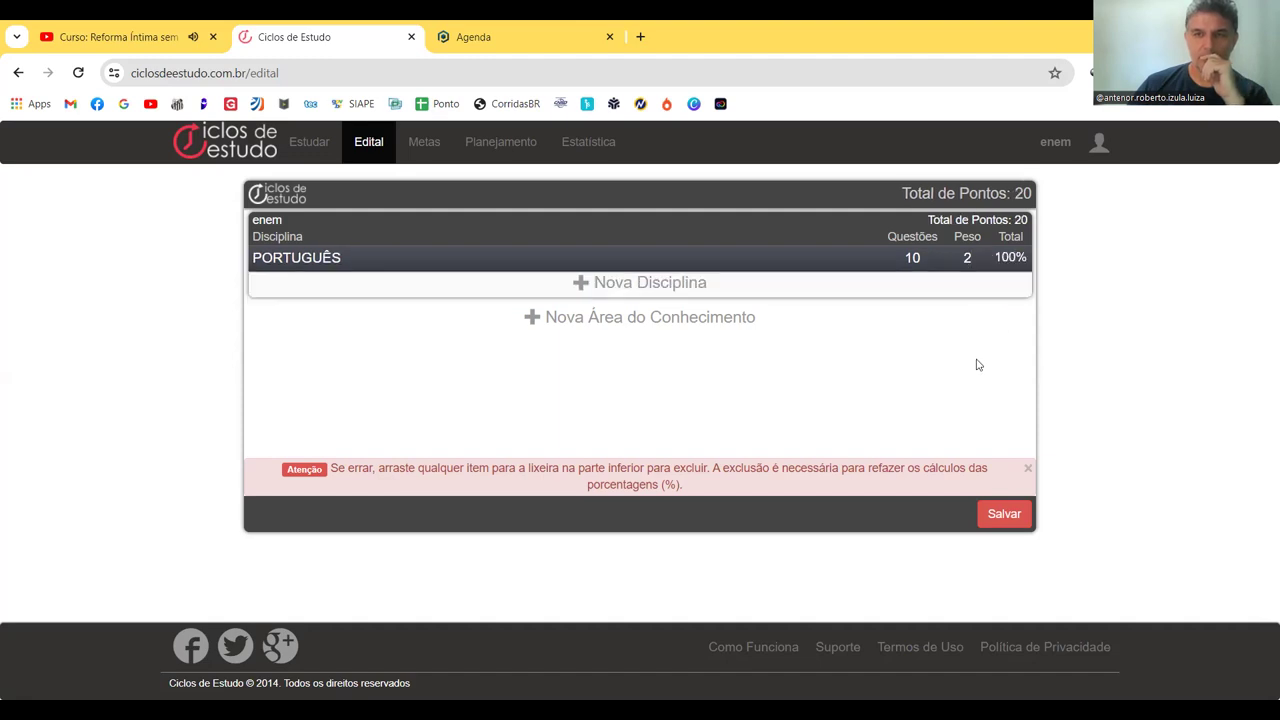
# Add the discipline MATEMÁTICA to the enem area with 10 questions and weight 2.
pyautogui.click(669, 283)
pyautogui.write('MAGEMÁTICA')
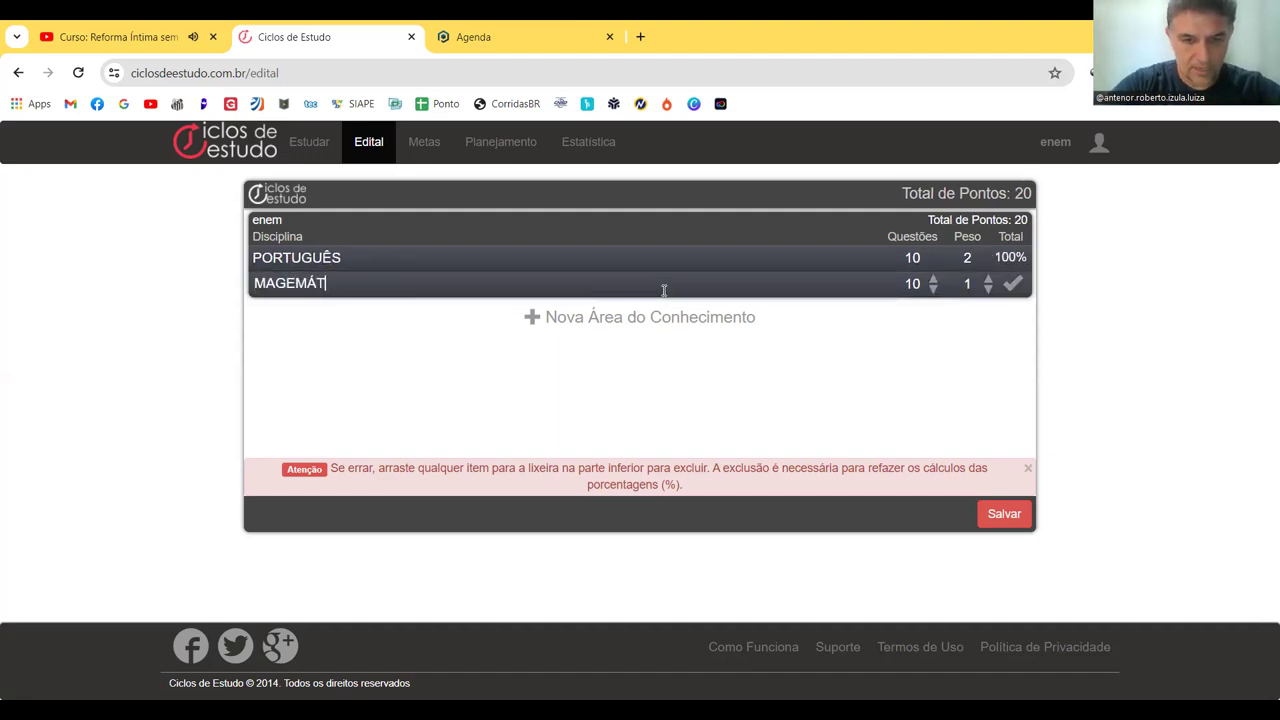
pyautogui.press('BackSpace')
pyautogui.press('BackSpace')
pyautogui.press('BackSpace')
pyautogui.press('BackSpace')
pyautogui.press('BackSpace')
pyautogui.press('BackSpace')
pyautogui.press('BackSpace')
pyautogui.press('BackSpace')
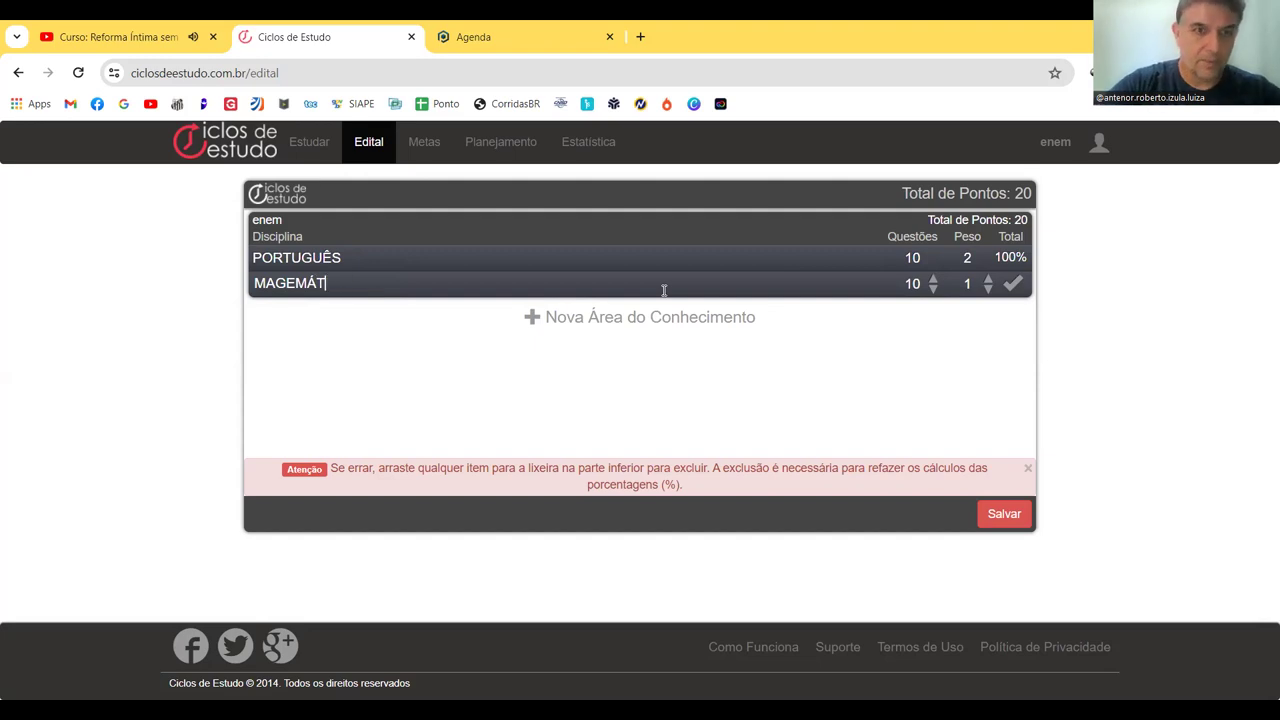
pyautogui.write('TEMÁTICA')
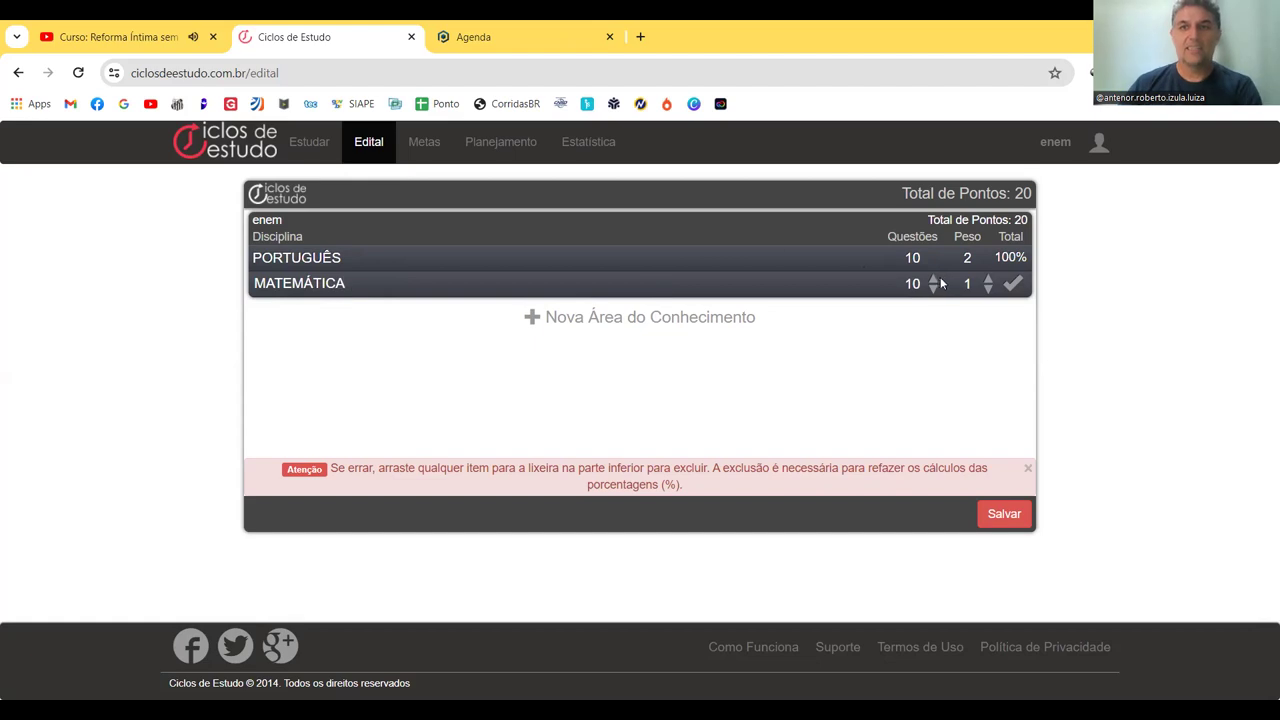
pyautogui.click(988, 280)
pyautogui.click(988, 280)
pyautogui.click(1013, 284)
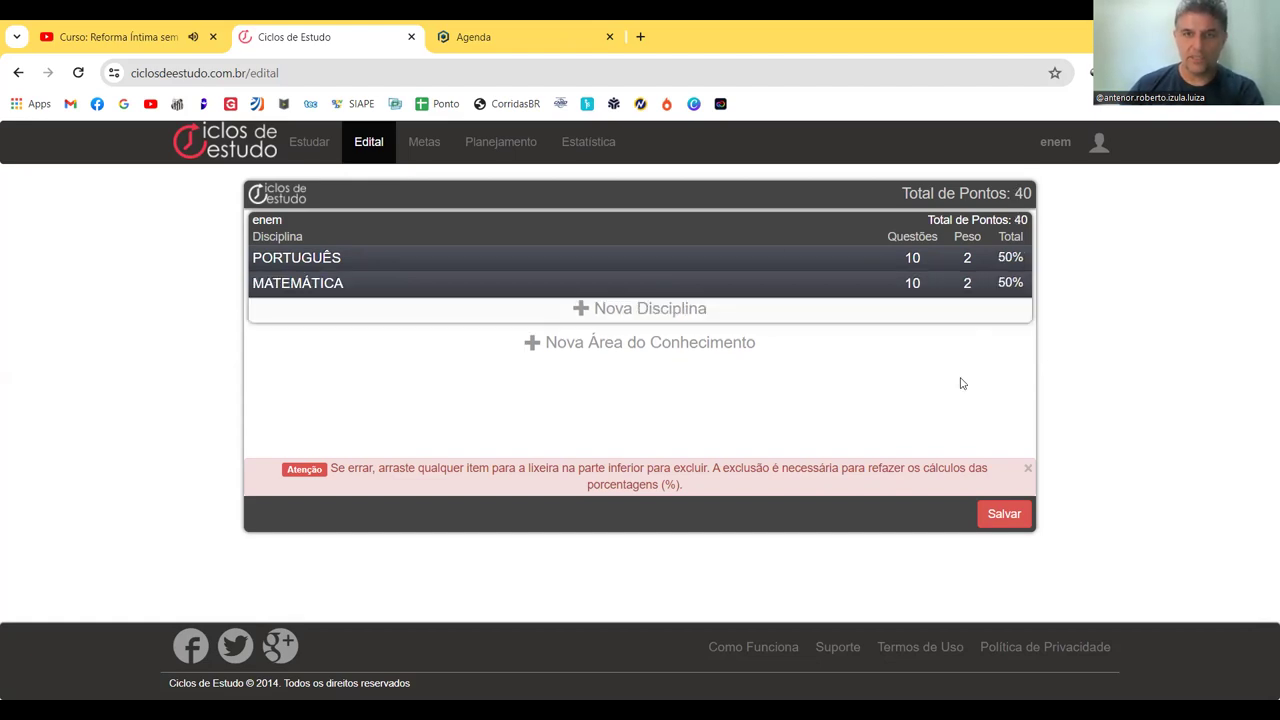
# Add the discipline LITERATURA to the enem area with 5 questions and weight 1.
pyautogui.click(682, 307)
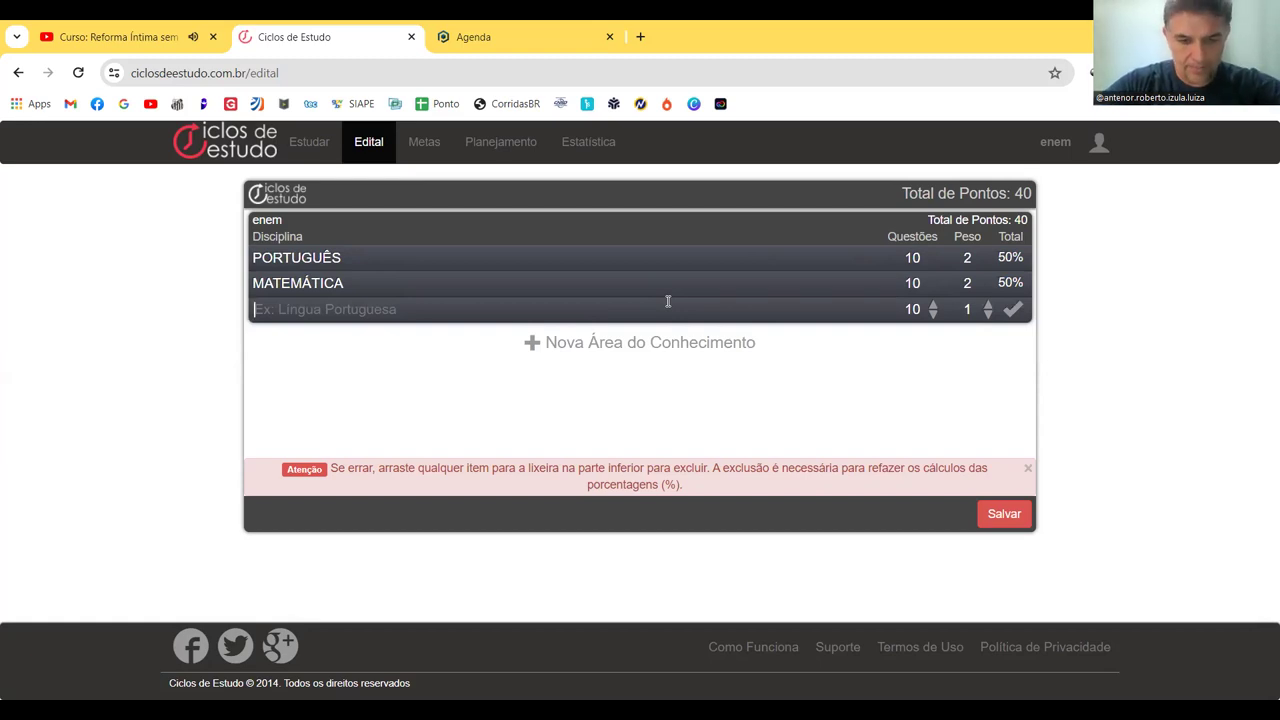
pyautogui.write('LITERA')
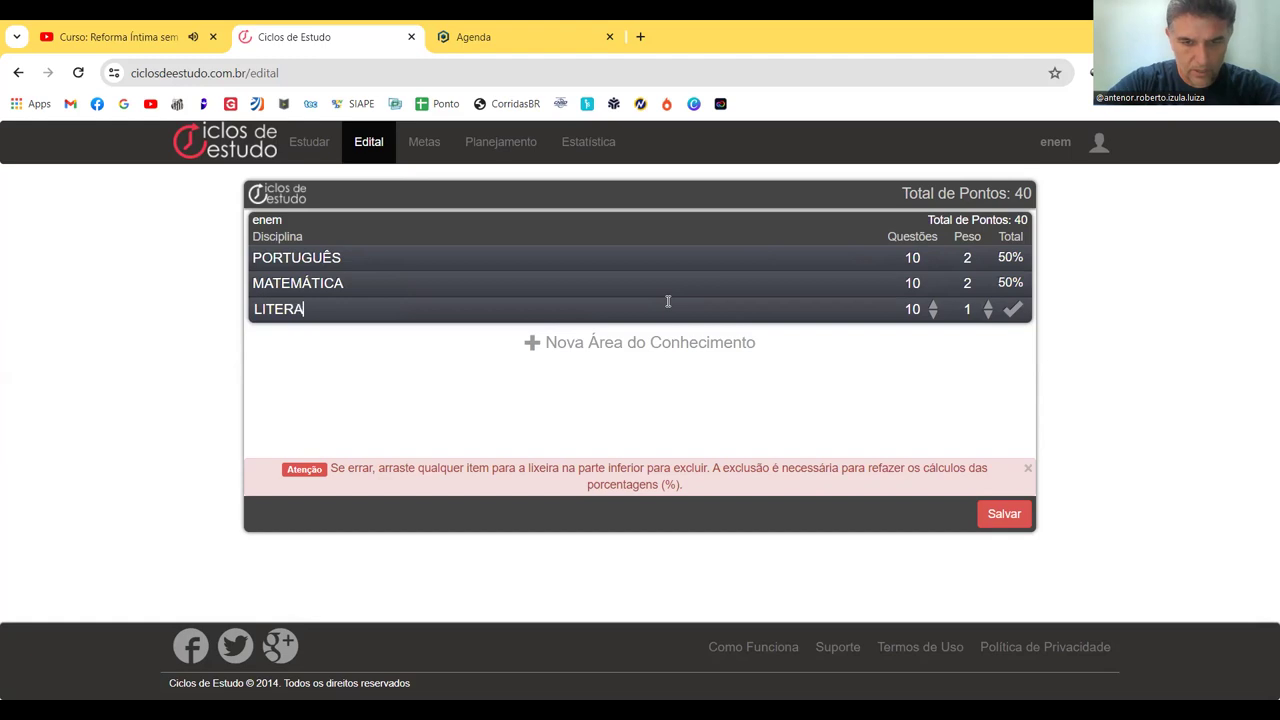
pyautogui.write('TURA')
pyautogui.click(933, 314)
pyautogui.click(933, 314)
pyautogui.click(933, 314)
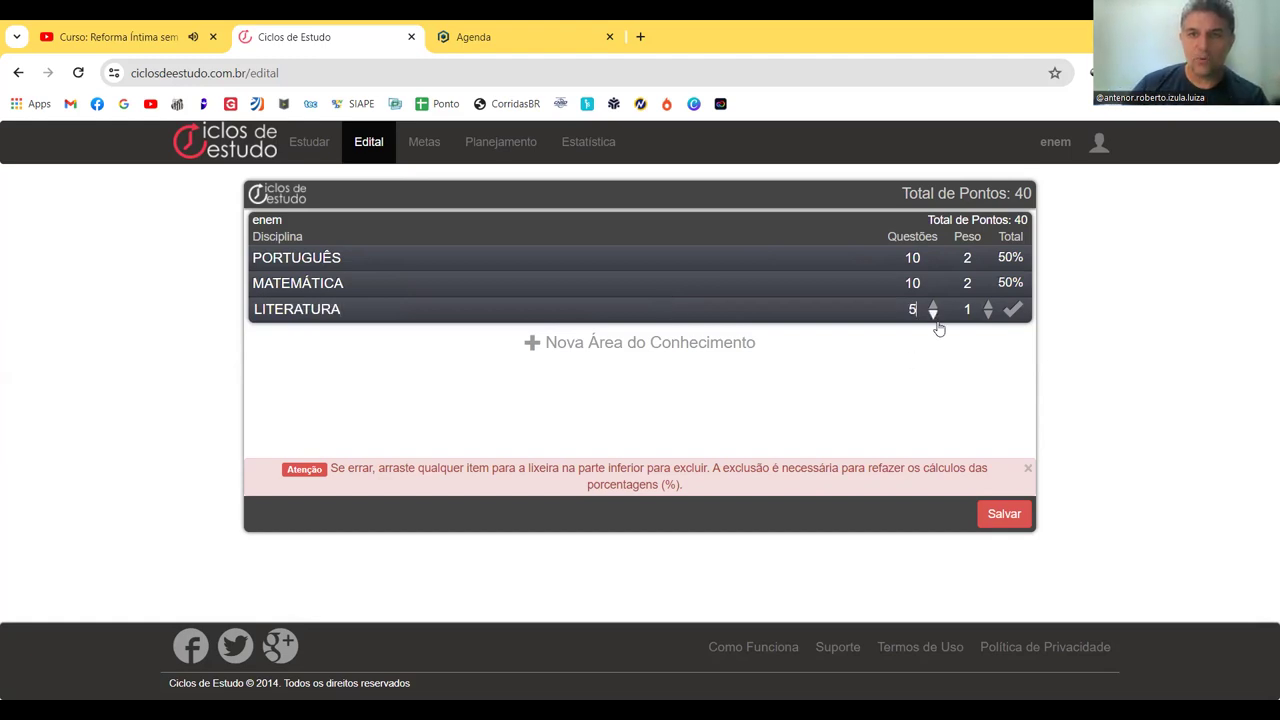
pyautogui.click(1013, 310)
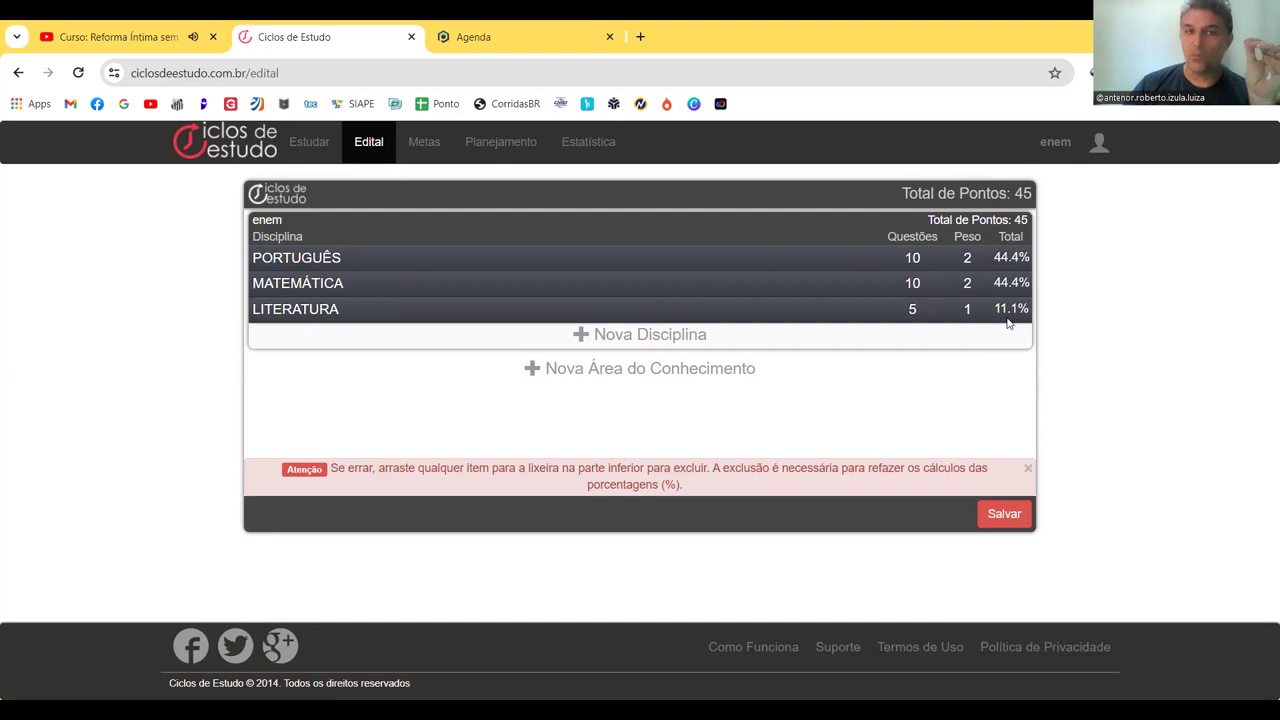
# Add the discipline BIOLOGIA to the enem area with 10 questions and weight 1.5.
pyautogui.click(657, 334)
pyautogui.write('BIOLOGIA')
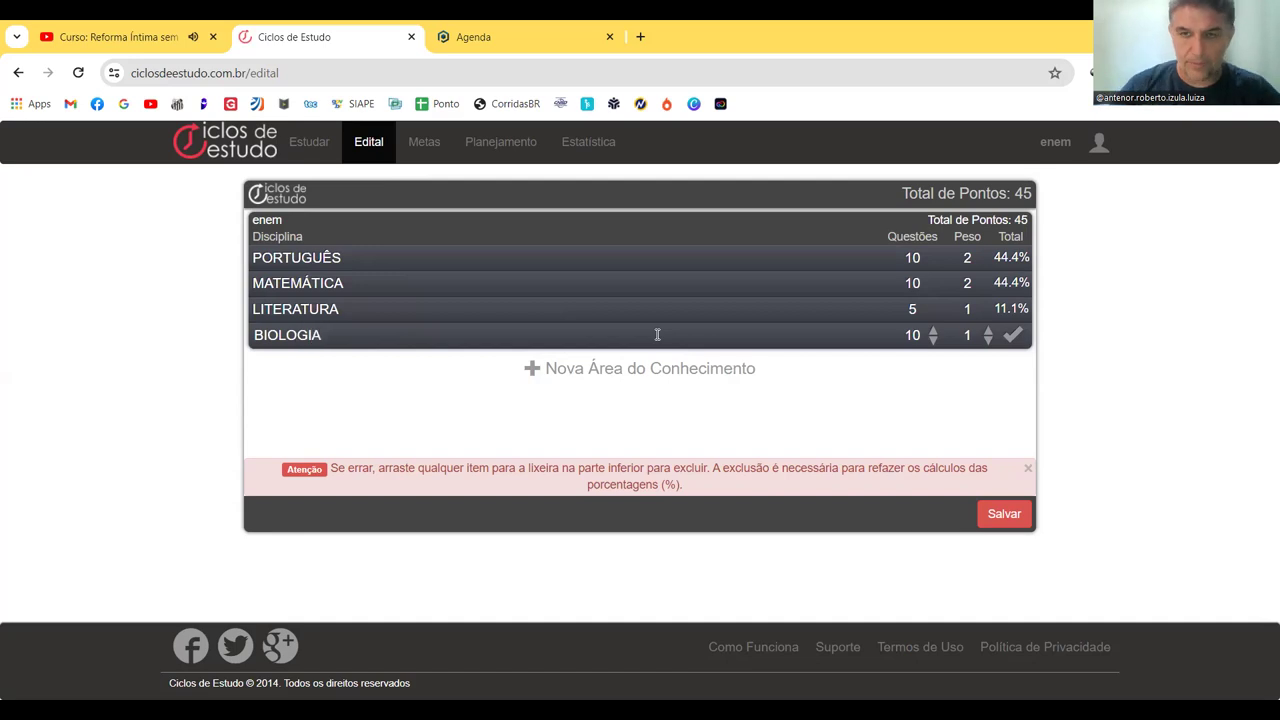
pyautogui.click(988, 331)
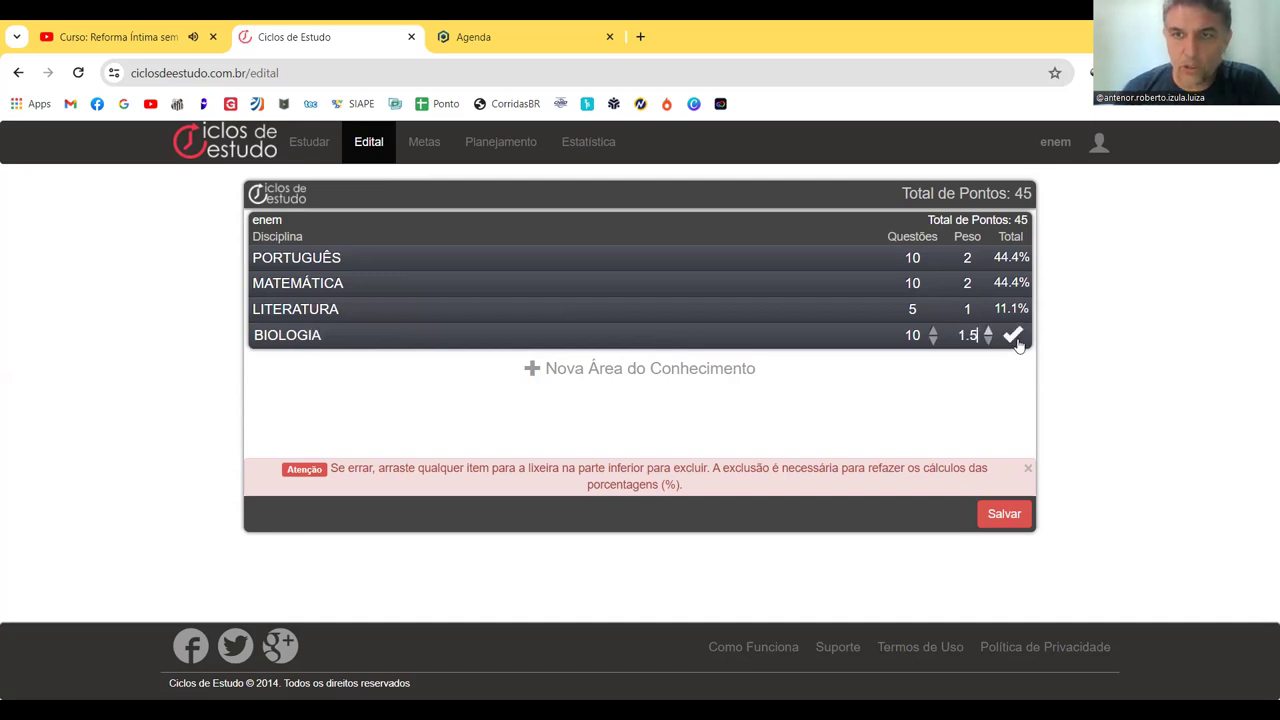
pyautogui.click(1014, 337)
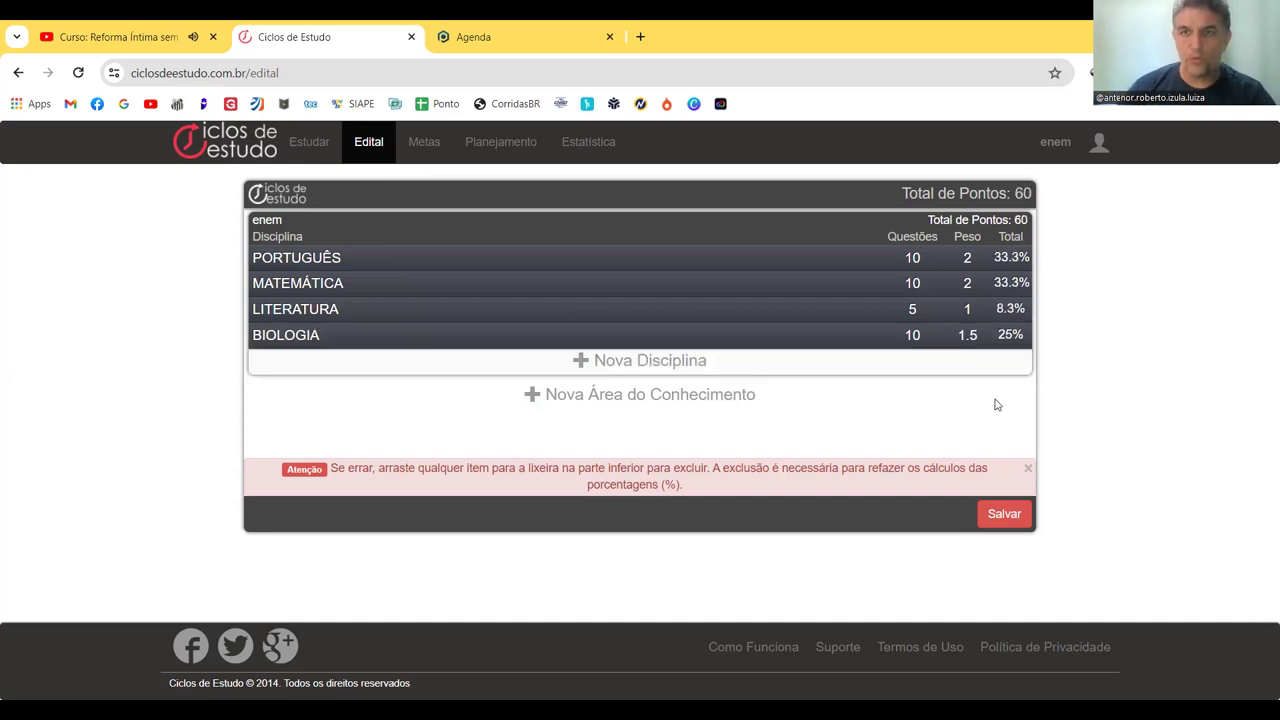
# Add the discipline QUIMICA to the enem area with 10 questions and weight 1.5.
pyautogui.click(645, 366)
pyautogui.write('QU')
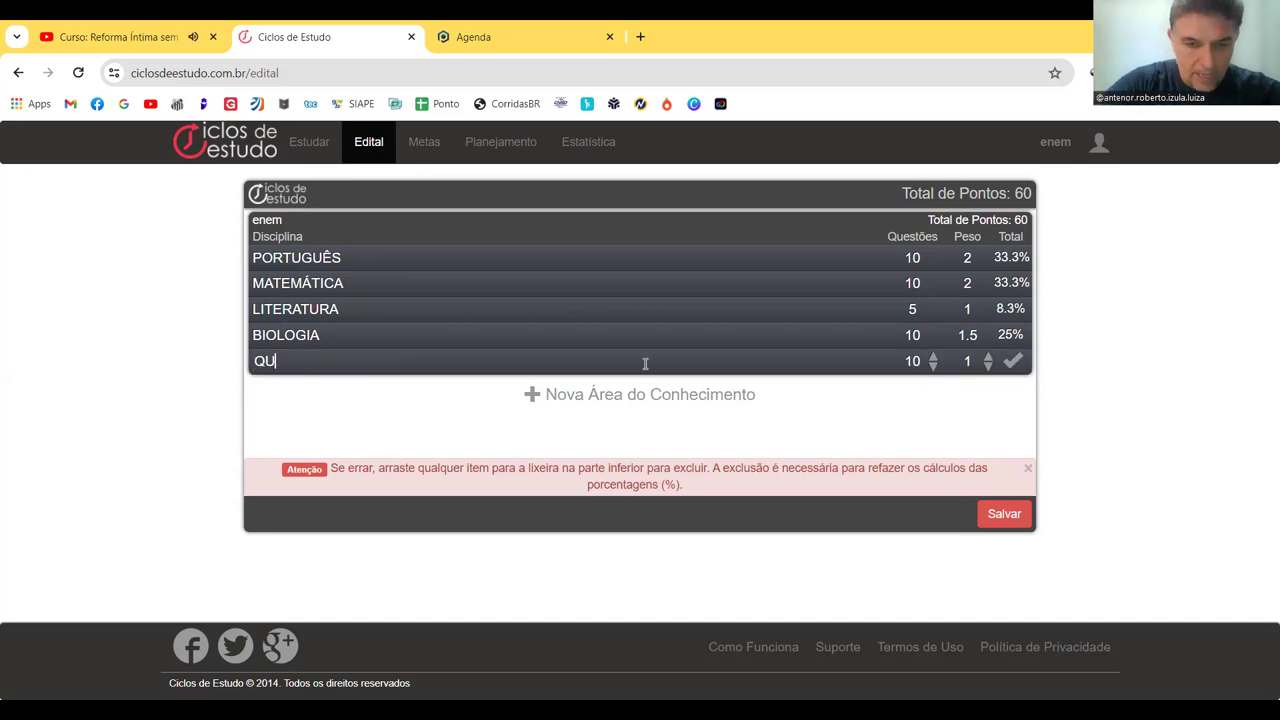
pyautogui.write('IMICA')
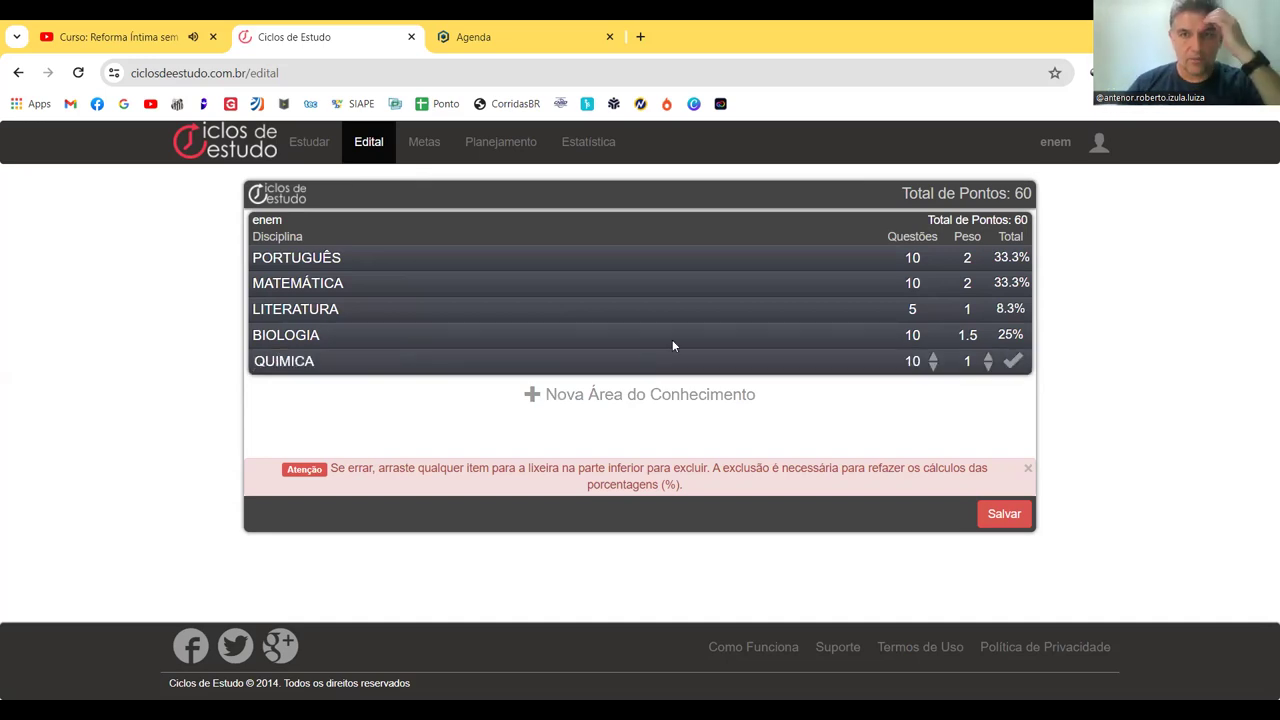
pyautogui.click(990, 362)
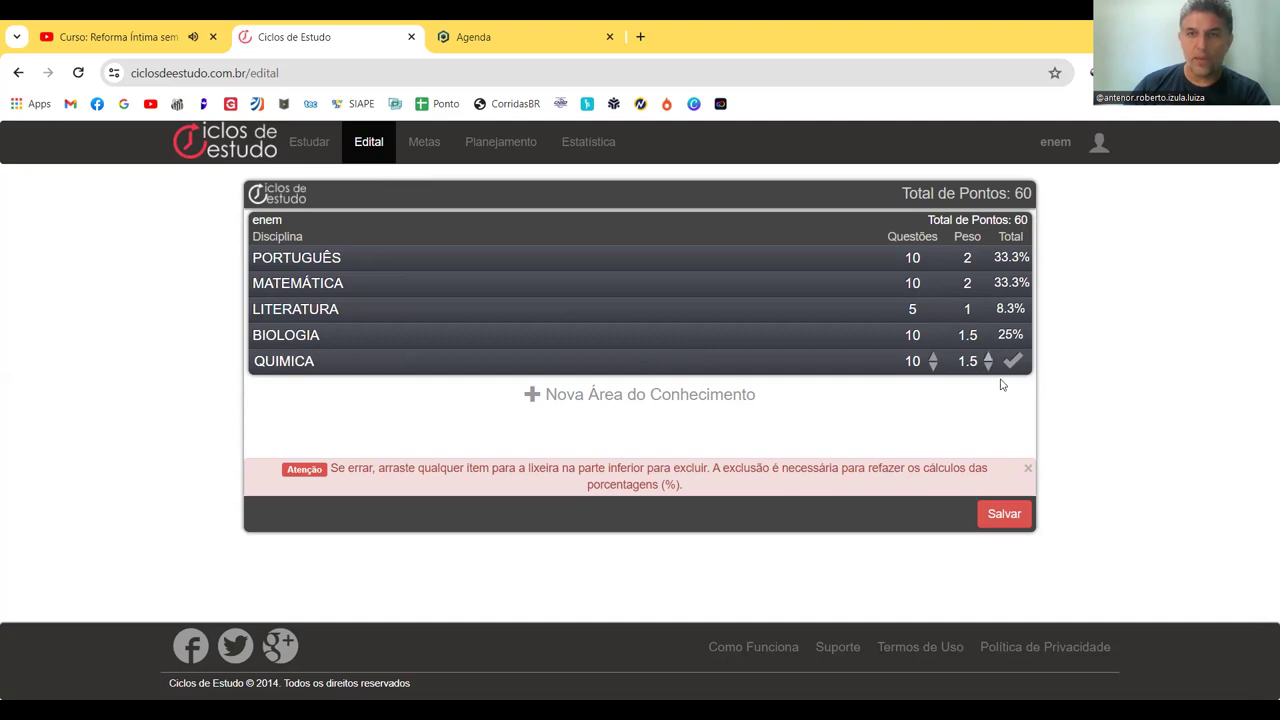
pyautogui.press('Return')
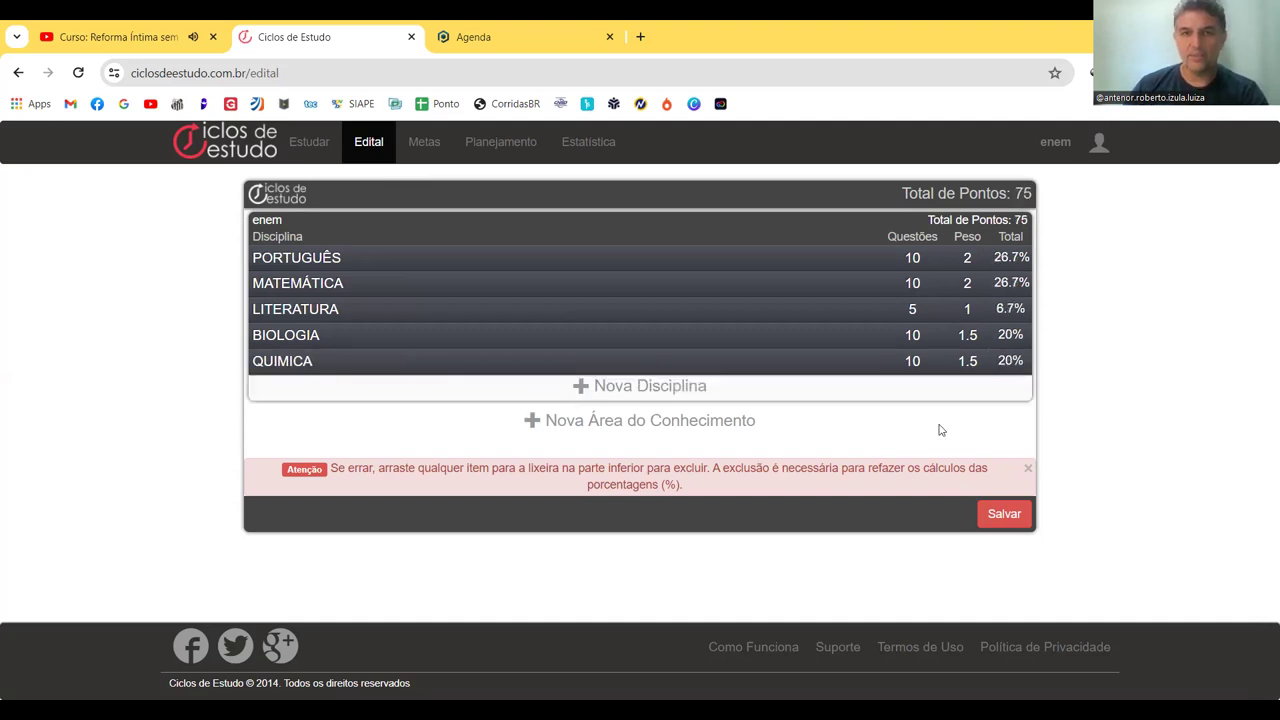
# Add the discipline SOCIOLOGIA to the enem area with 6 questions and weight 1.
pyautogui.click(607, 386)
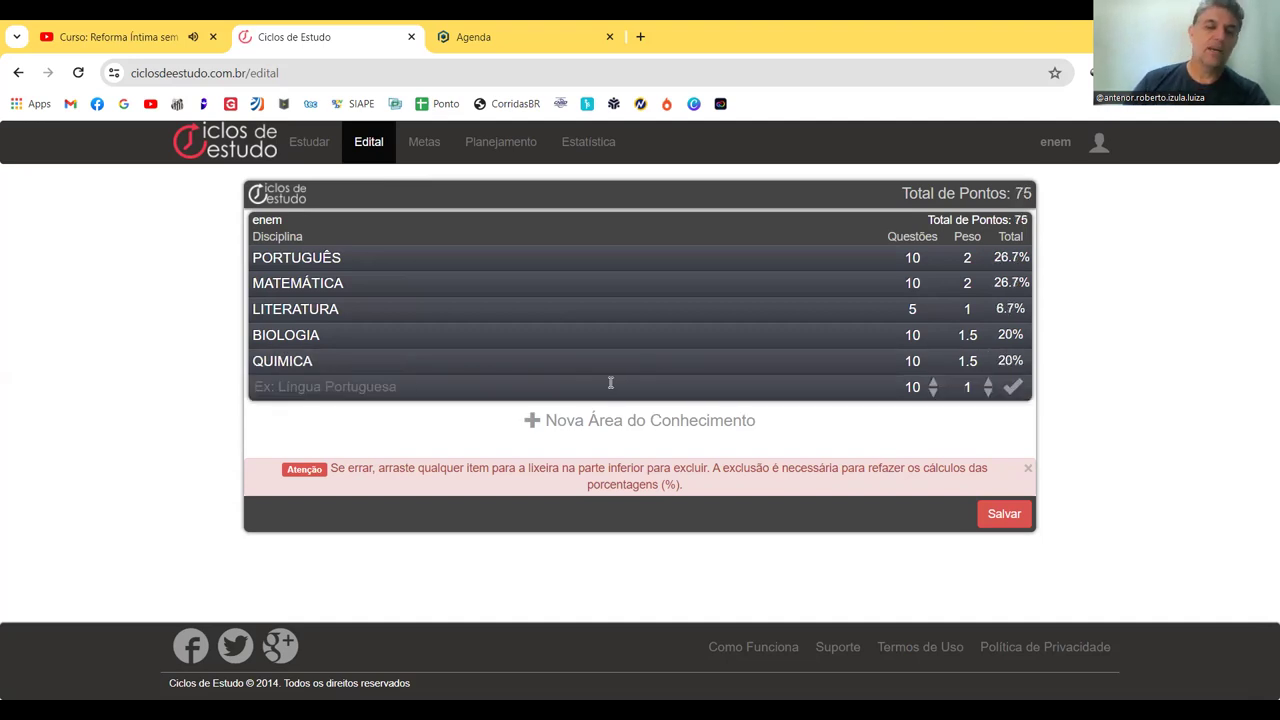
pyautogui.write('SOCIOLOGIA')
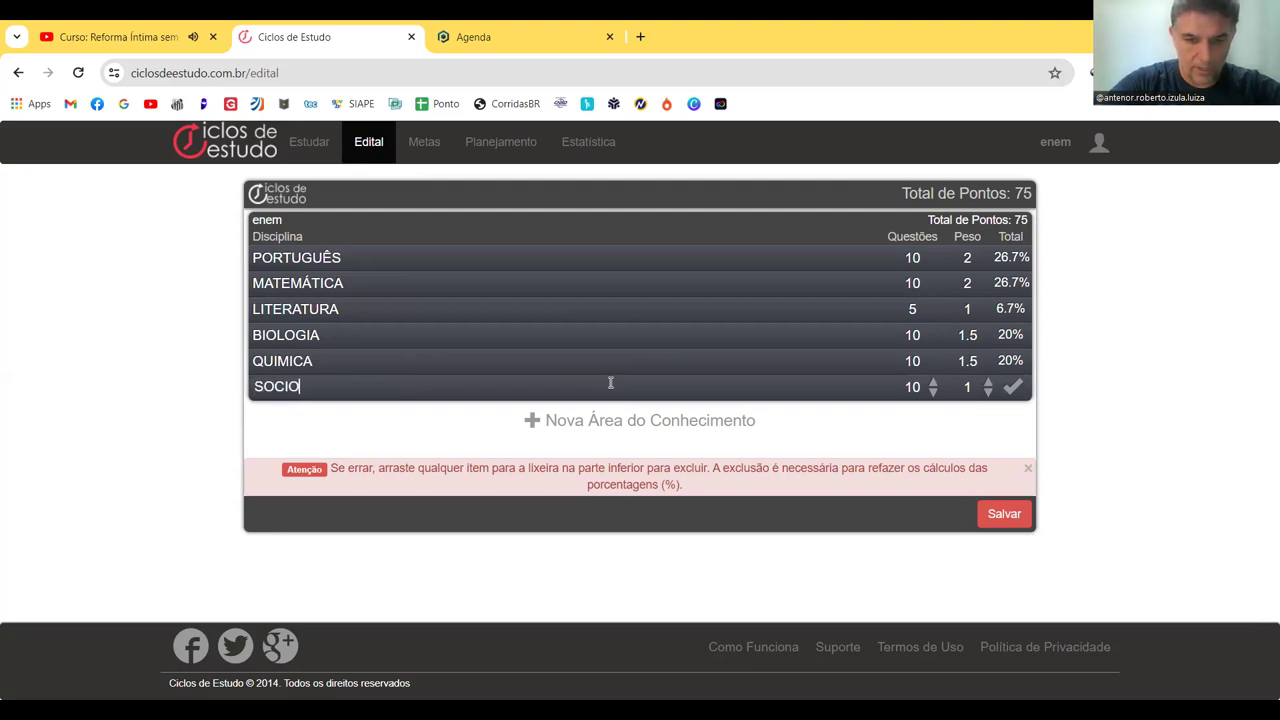
pyautogui.doubleClick(933, 392)
pyautogui.click(933, 392)
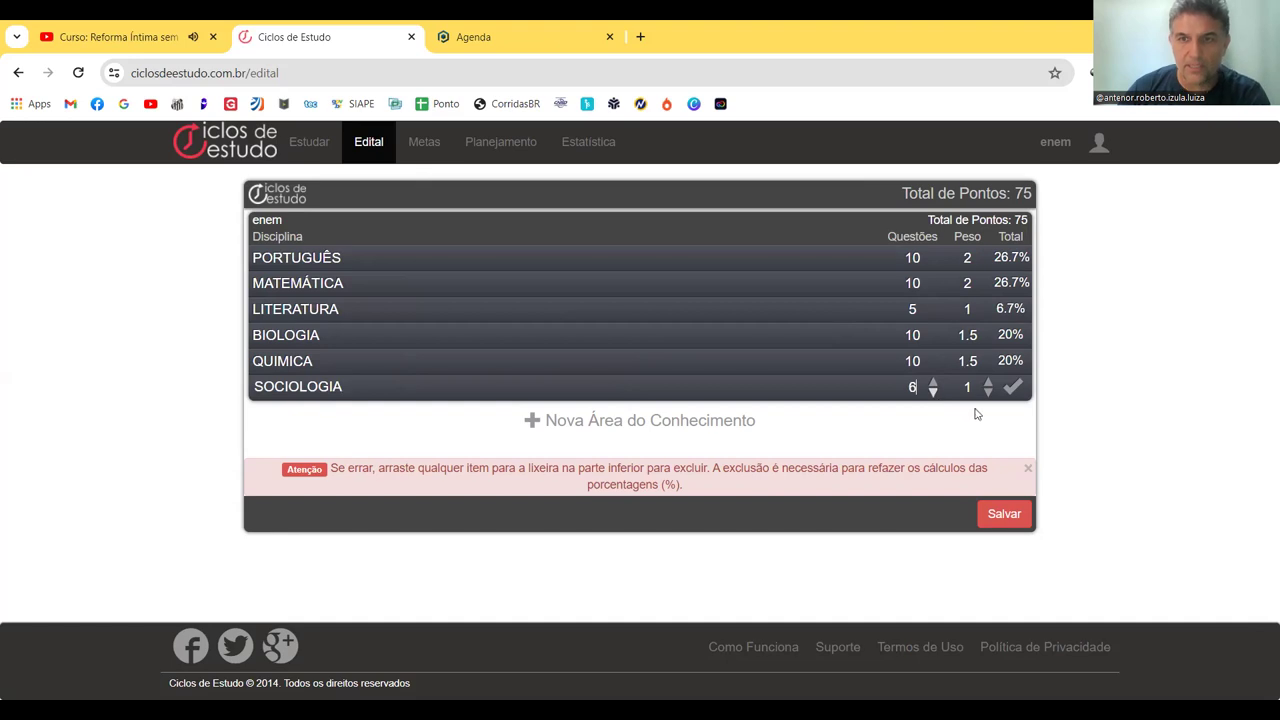
pyautogui.click(1013, 387)
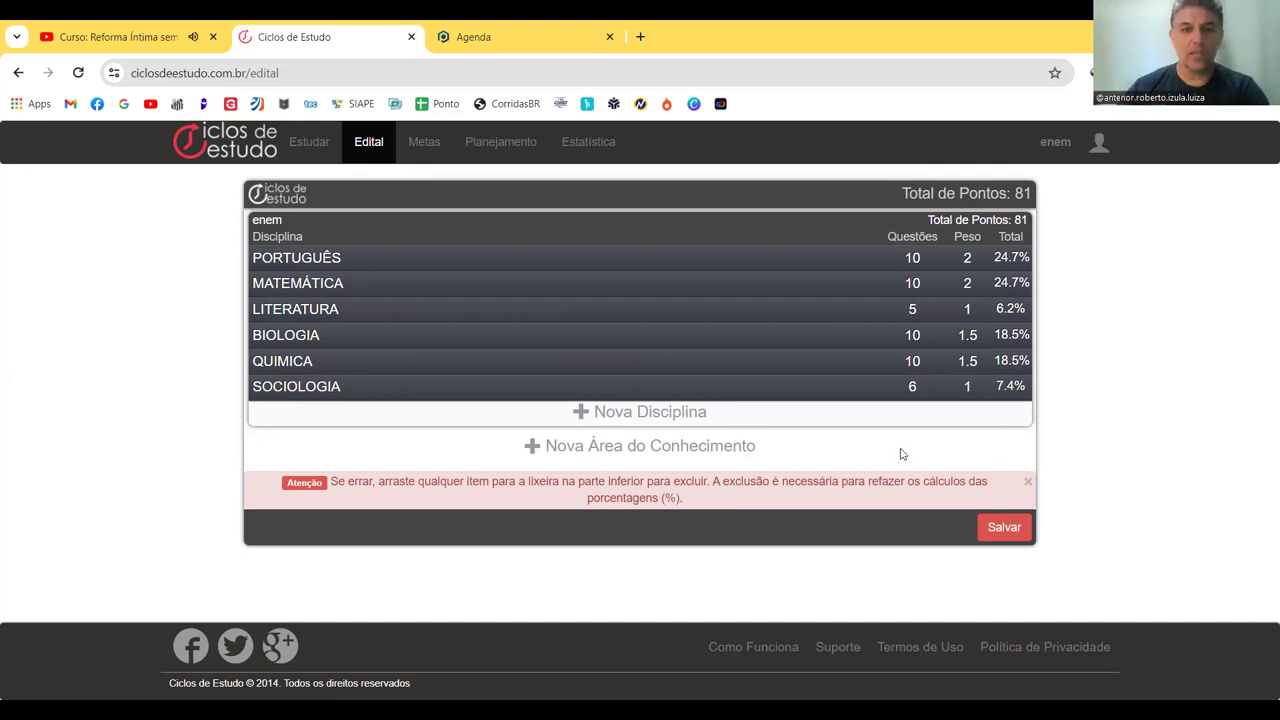
# Add the discipline INGLES to the enem area with 5 questions and weight 1, and save the syllabus.
pyautogui.click(645, 413)
pyautogui.write('IN')
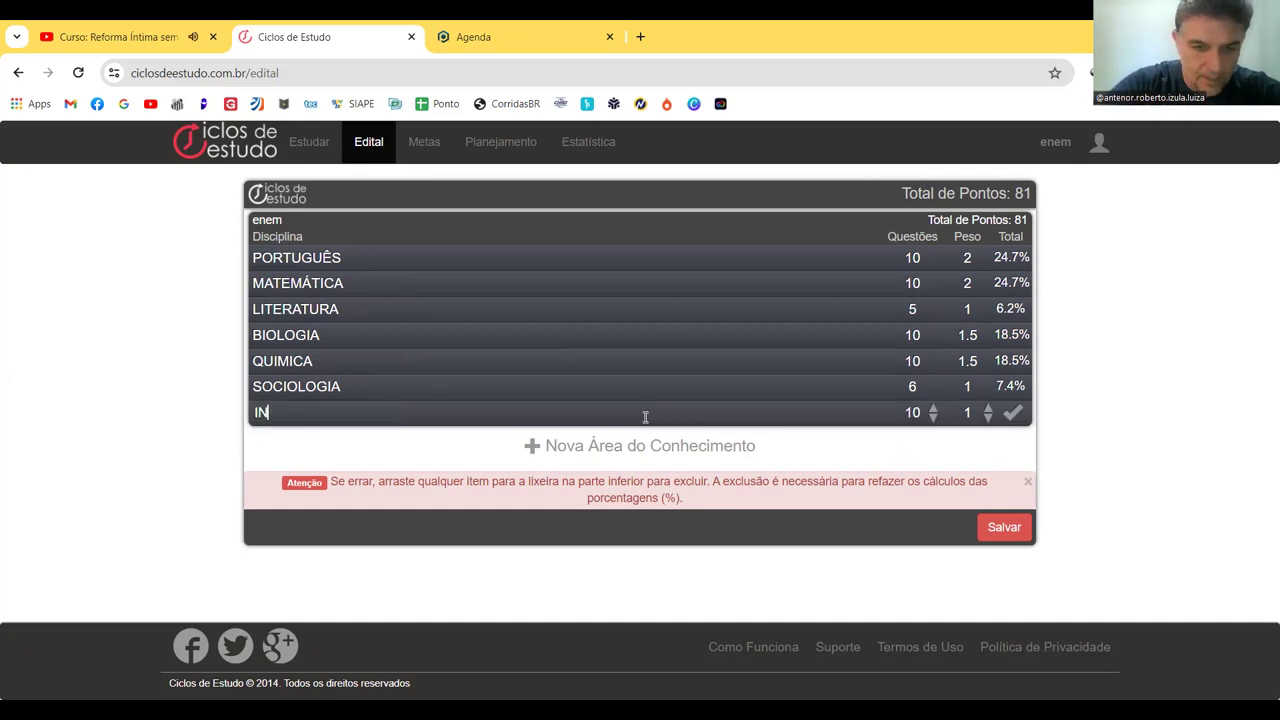
pyautogui.write('GL~ES')
pyautogui.press('BackSpace')
pyautogui.press('BackSpace')
pyautogui.press('BackSpace')
pyautogui.write('ES')
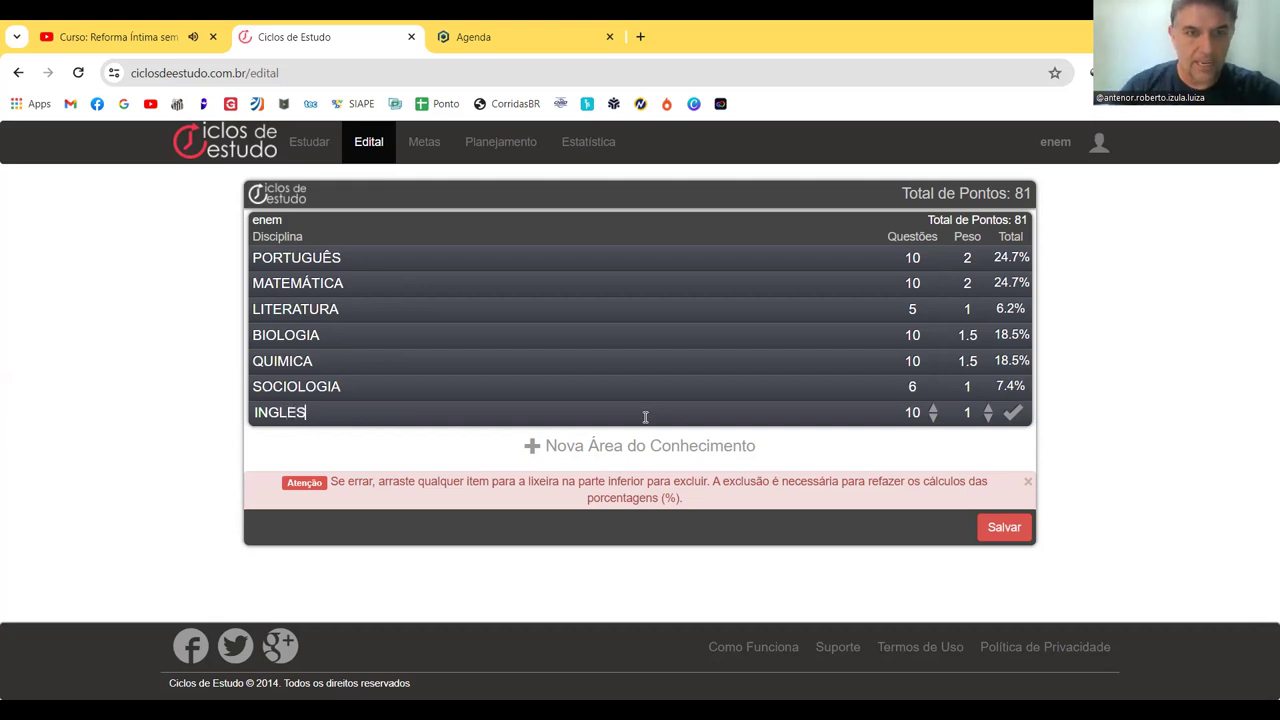
pyautogui.doubleClick(933, 418)
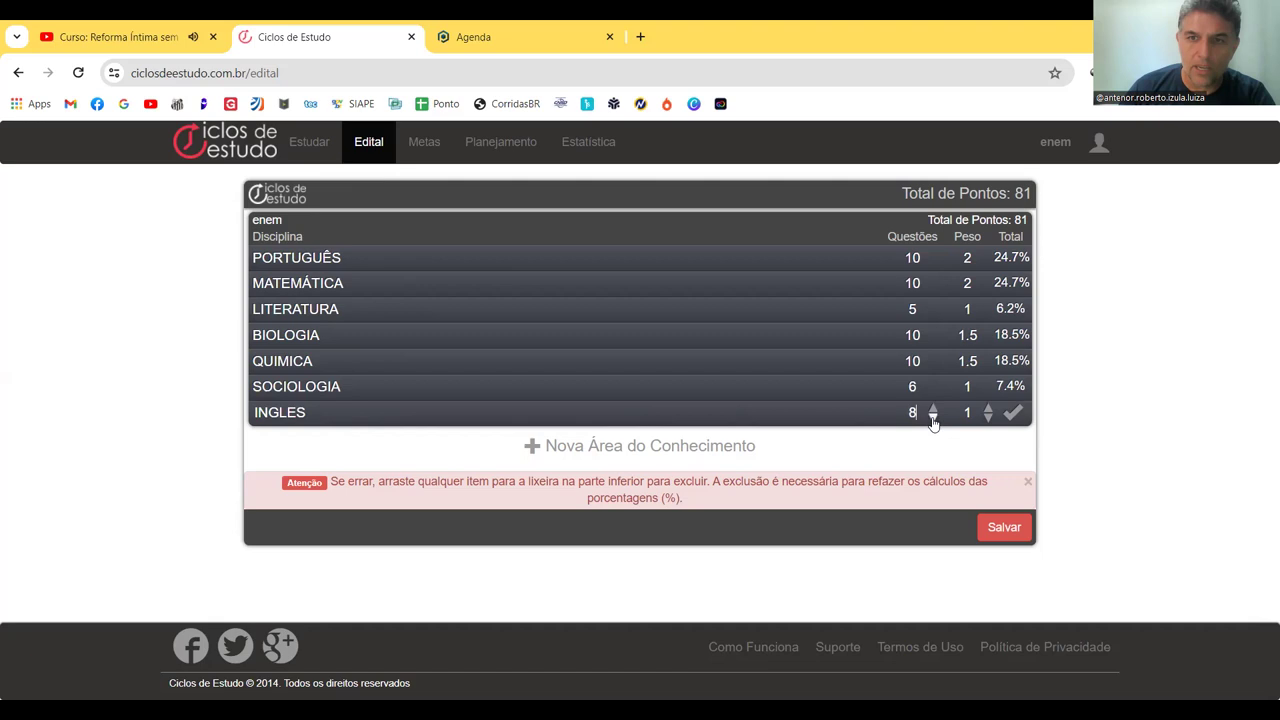
pyautogui.click(933, 418)
pyautogui.click(1013, 412)
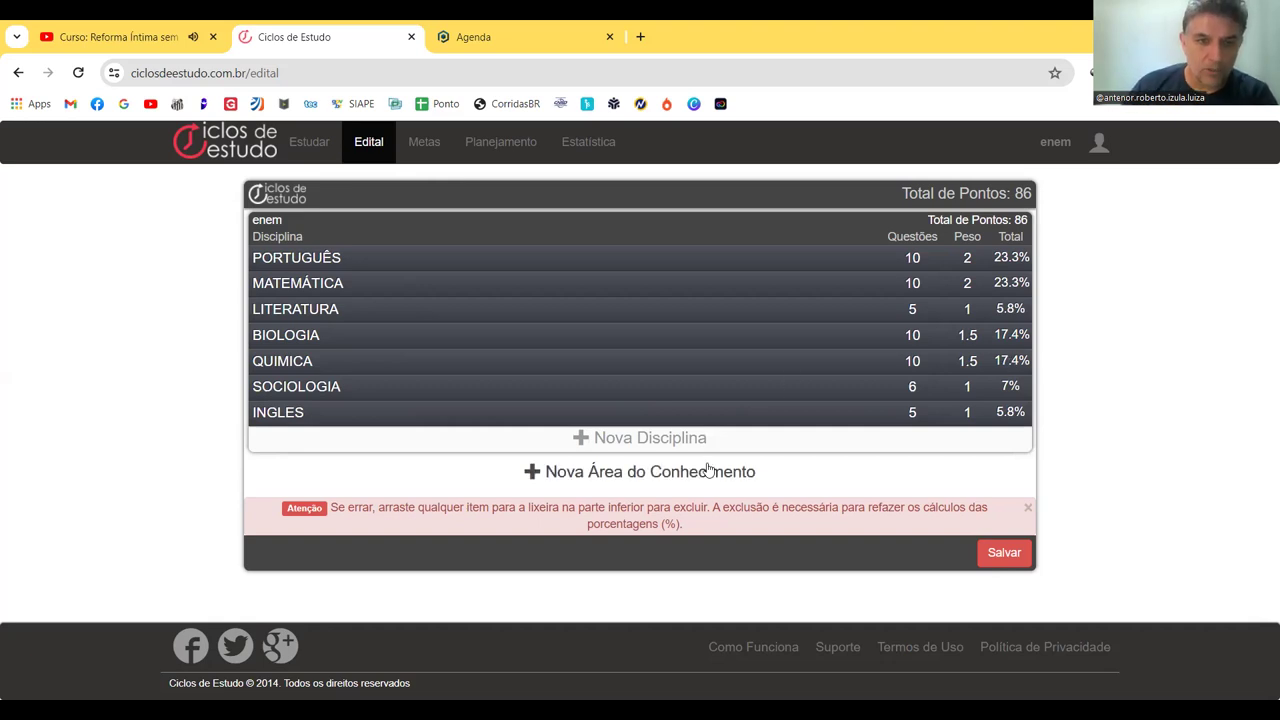
pyautogui.click(1013, 561)
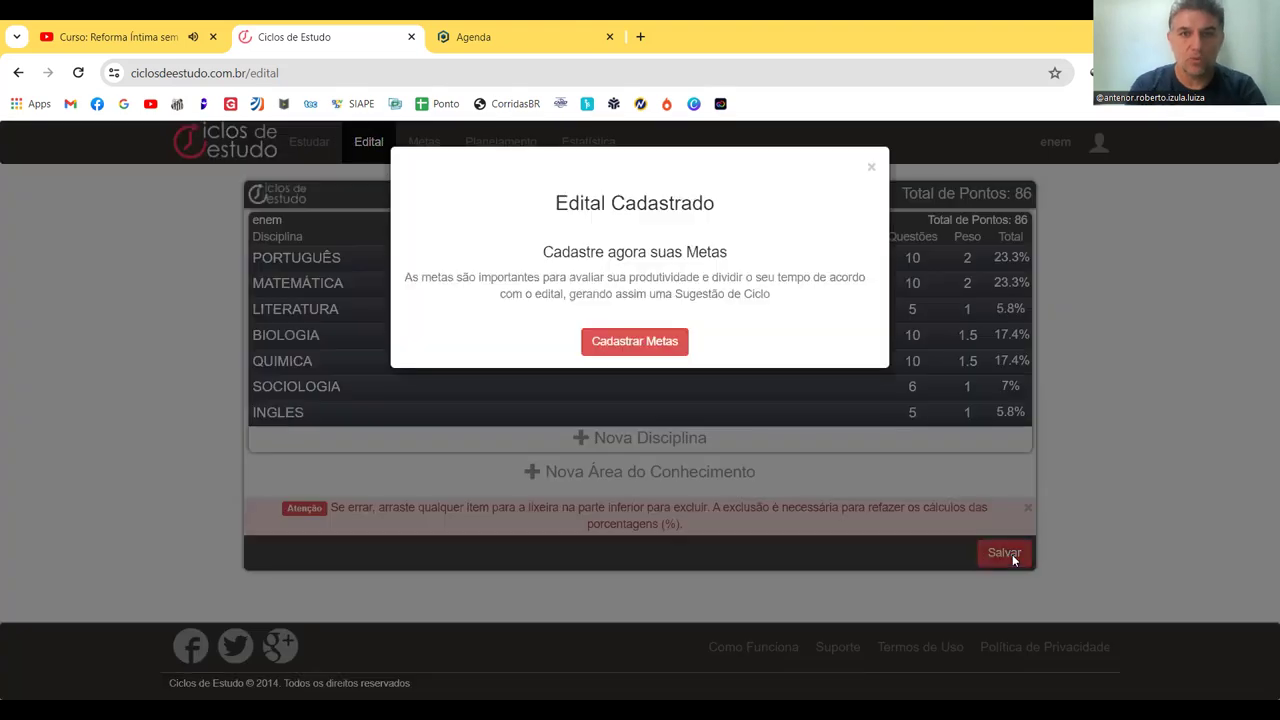
# Set the study goals to 6 hours per day from Monday to Friday, 4 on Saturday and 0 on Sunday.
pyautogui.click(638, 343)
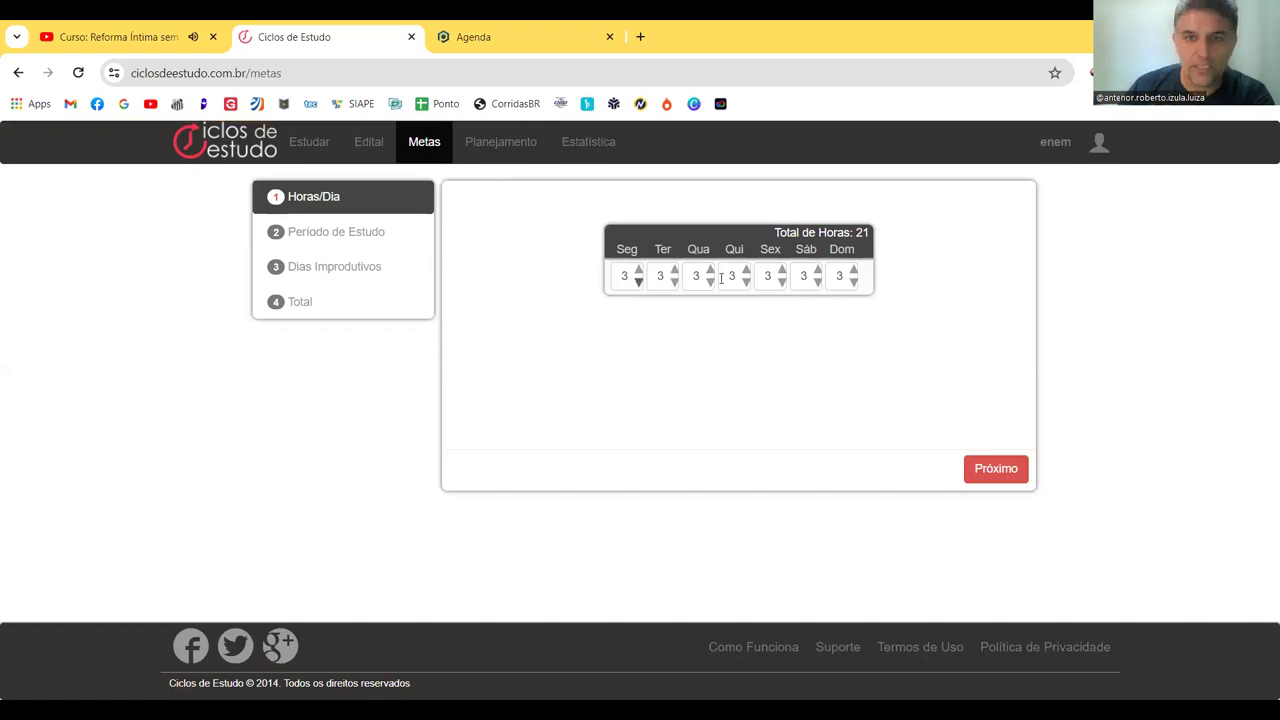
pyautogui.tripleClick(855, 284)
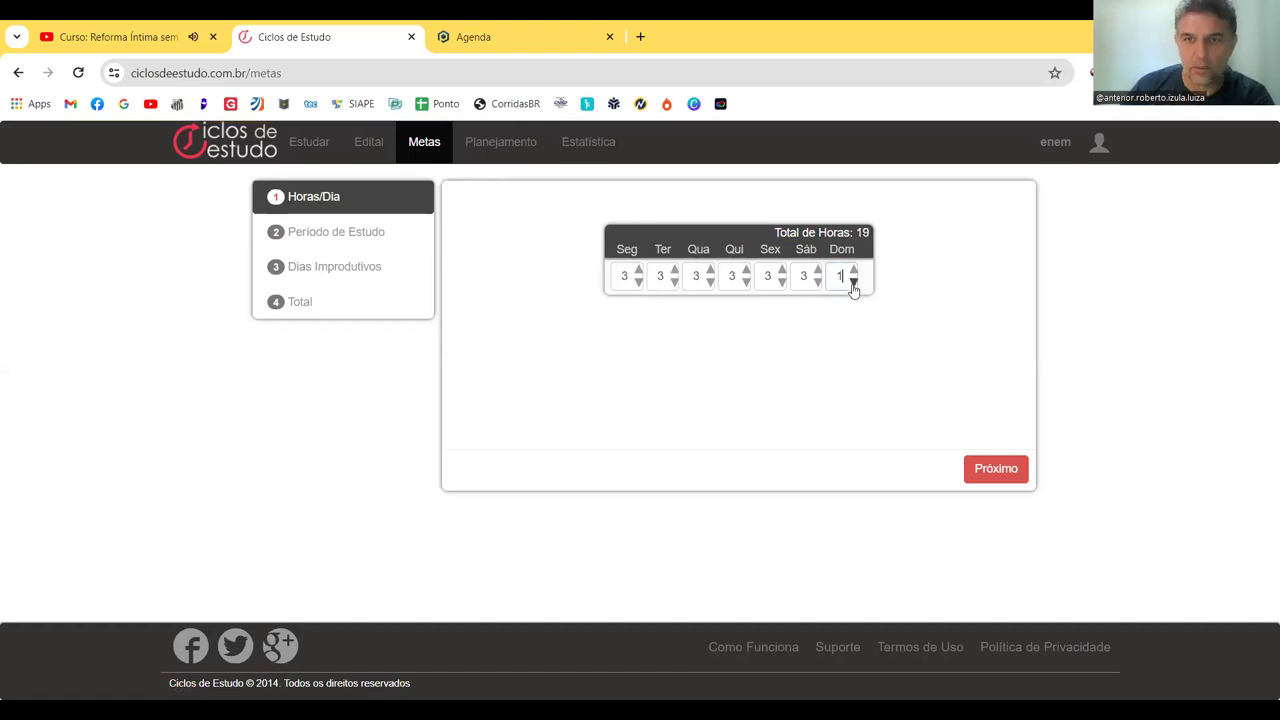
pyautogui.tripleClick(638, 270)
pyautogui.tripleClick(675, 270)
pyautogui.doubleClick(710, 270)
pyautogui.click(710, 270)
pyautogui.click(746, 270)
pyautogui.doubleClick(746, 270)
pyautogui.tripleClick(783, 271)
pyautogui.click(817, 270)
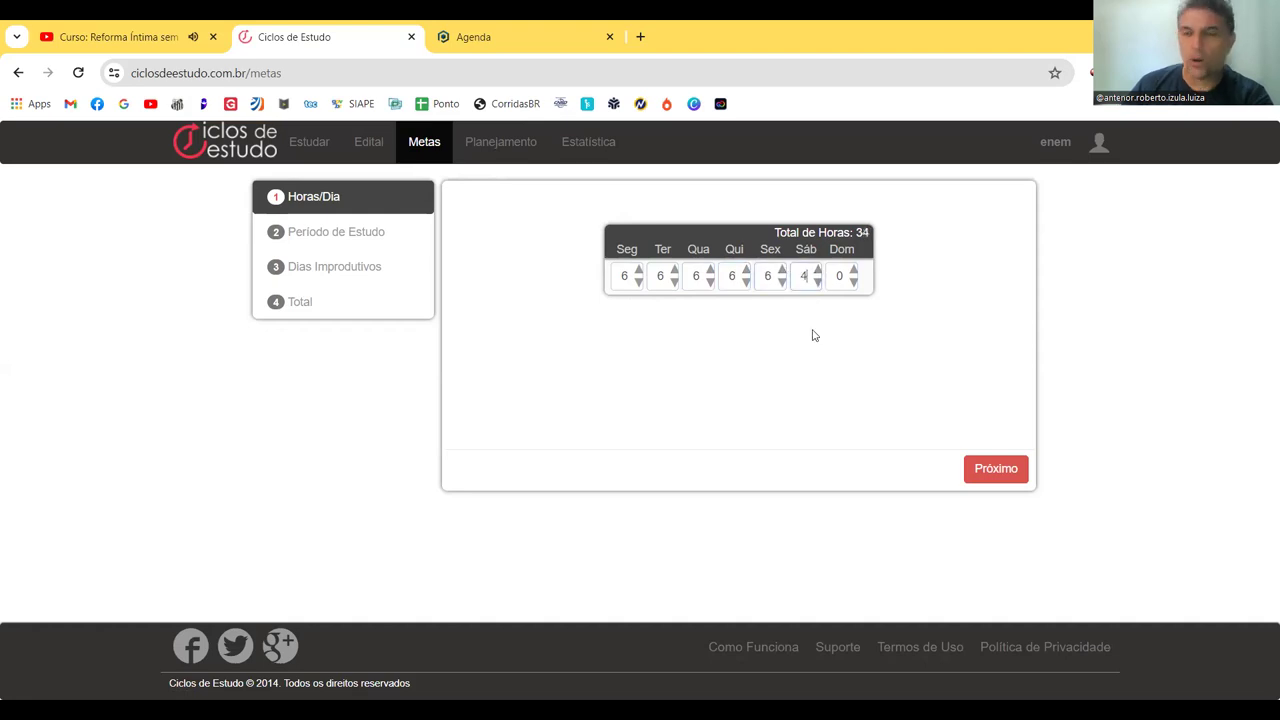
pyautogui.click(384, 243)
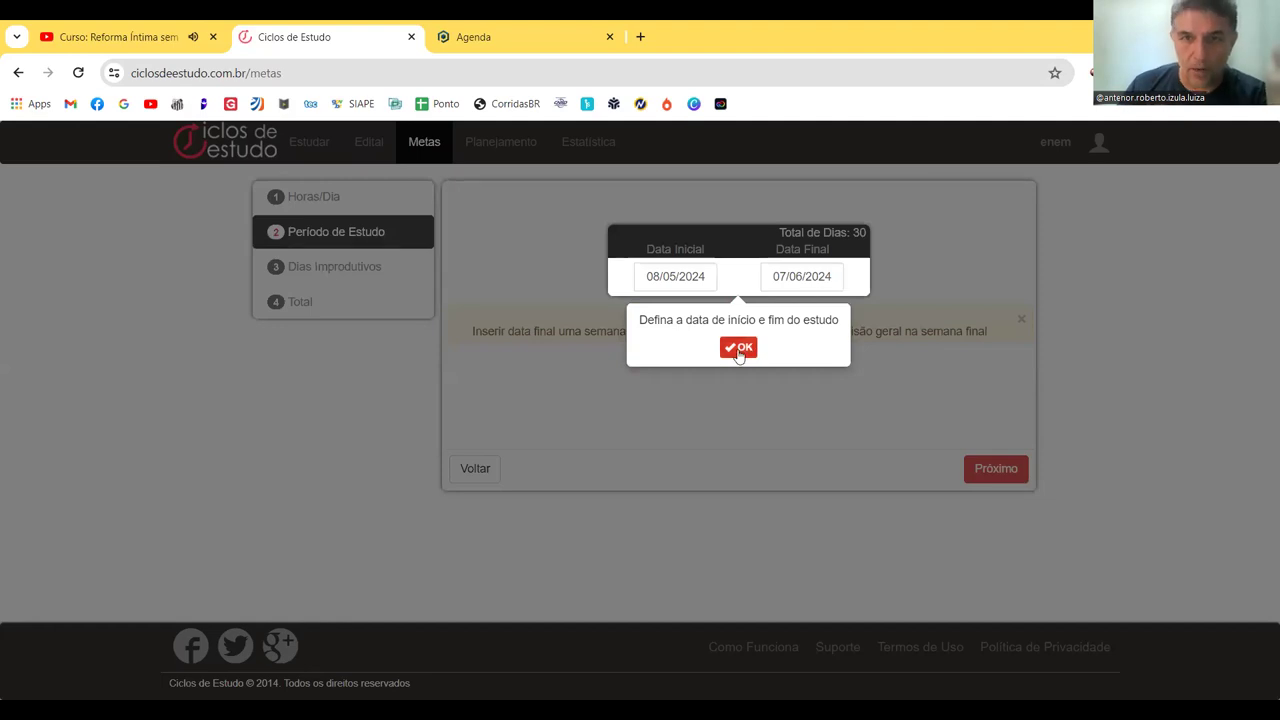
# Set the final date of the study period to 02/11/2024.
pyautogui.click(805, 280)
pyautogui.click(920, 308)
pyautogui.click(927, 308)
pyautogui.click(927, 308)
pyautogui.click(927, 308)
pyautogui.click(927, 308)
pyautogui.click(927, 308)
pyautogui.click(776, 308)
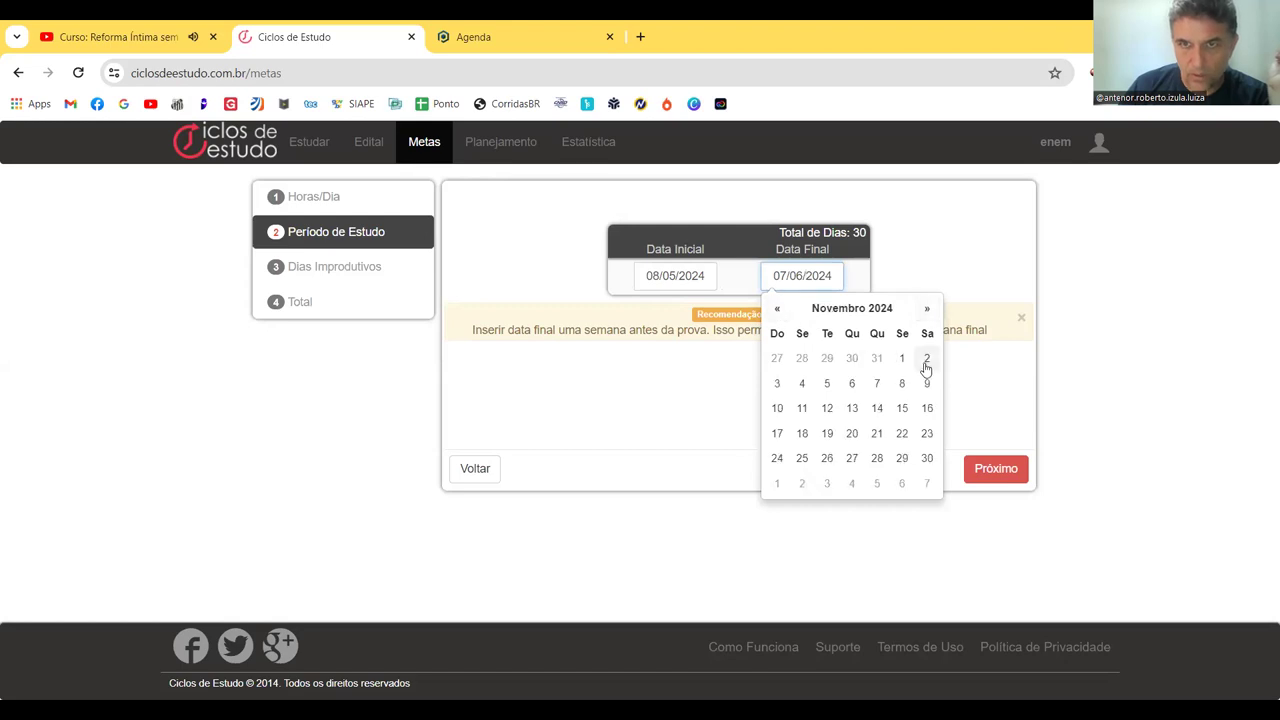
pyautogui.click(927, 358)
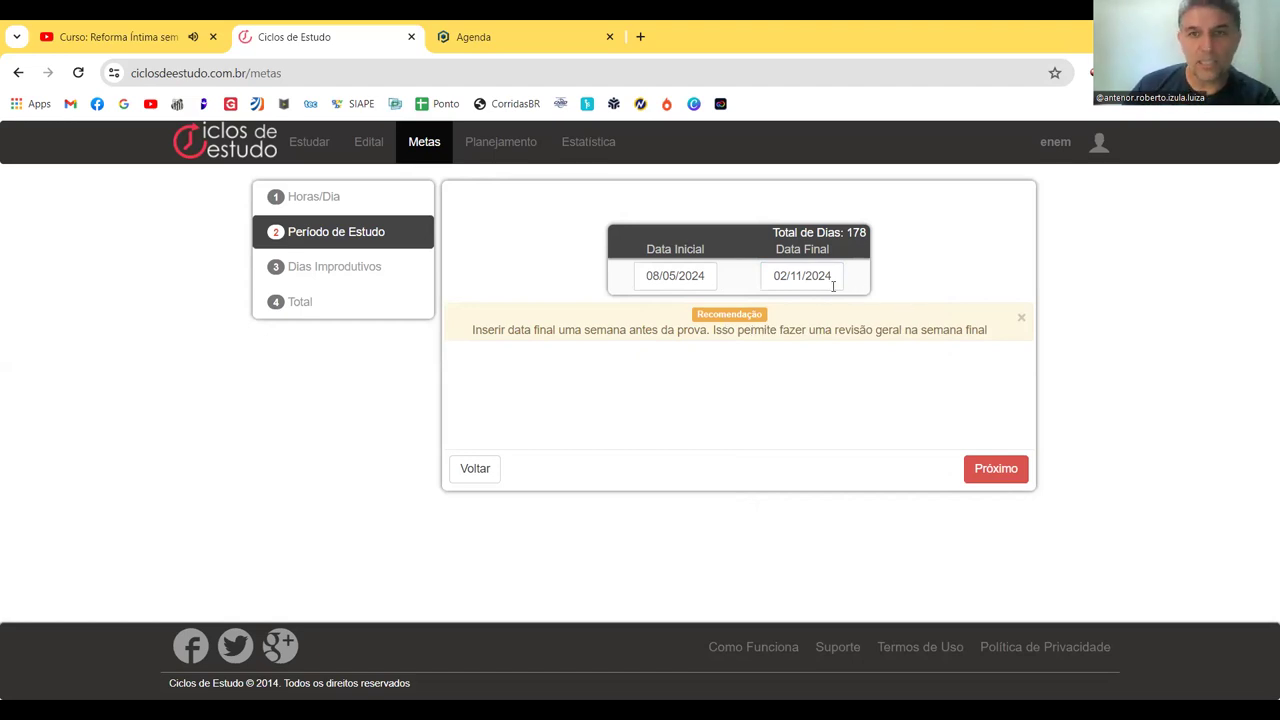
# Change the study period's final date to 26/10/2024 and continue to the unproductive days.
pyautogui.click(834, 282)
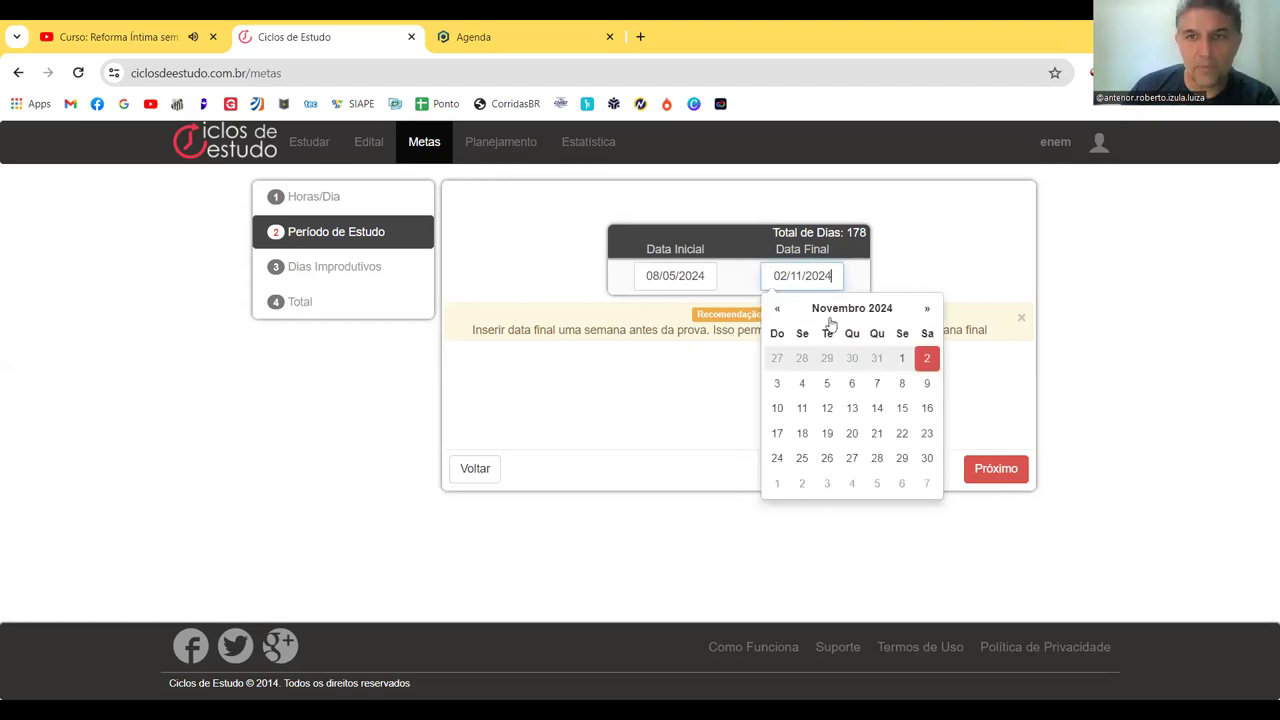
pyautogui.click(779, 310)
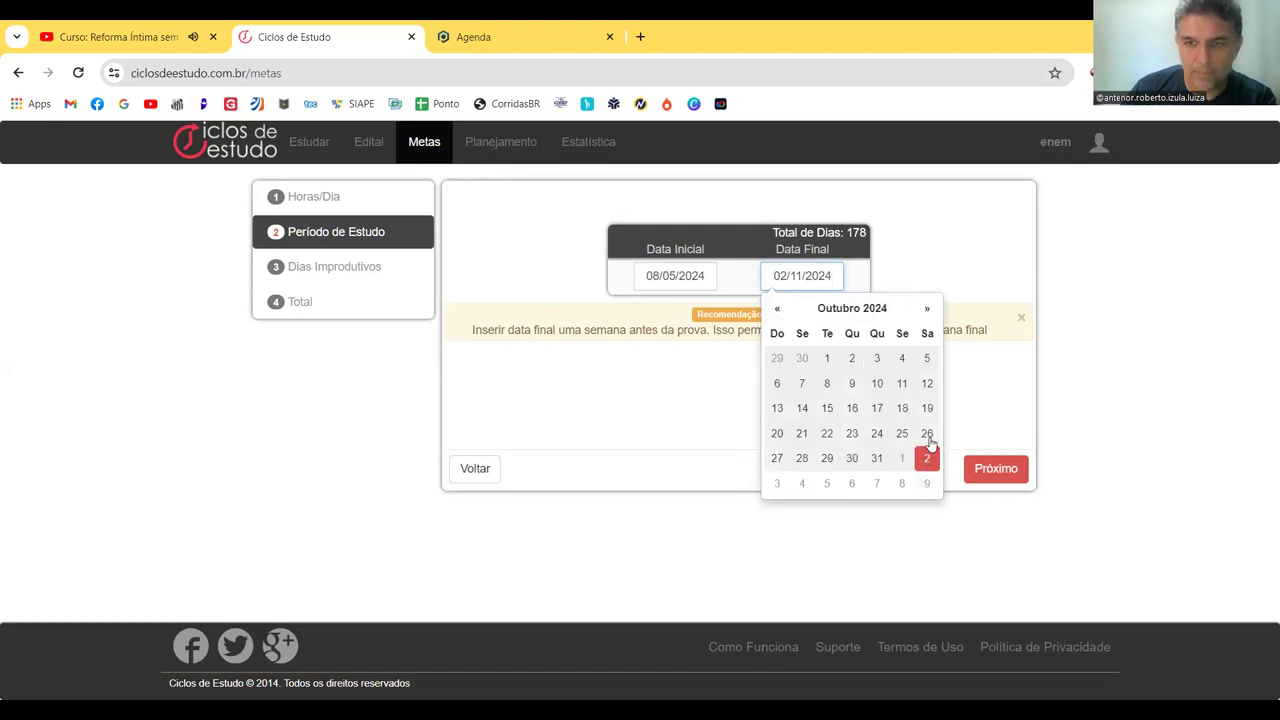
pyautogui.click(927, 434)
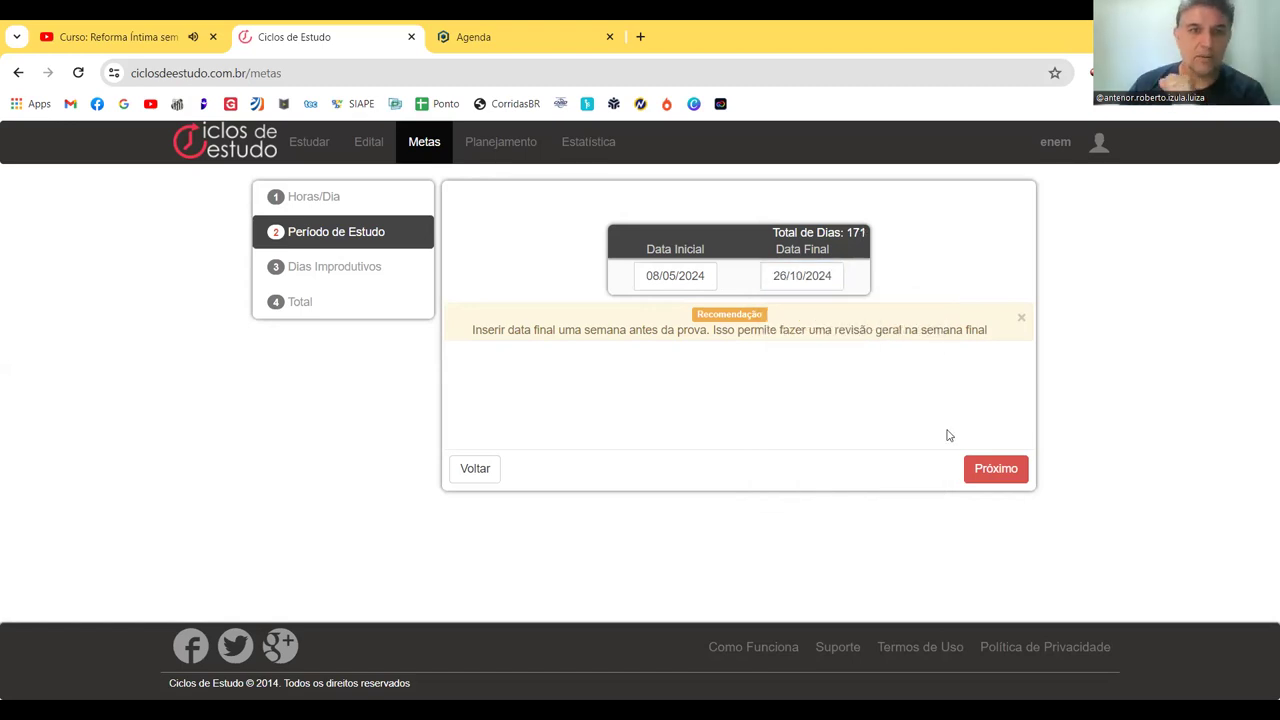
pyautogui.click(996, 475)
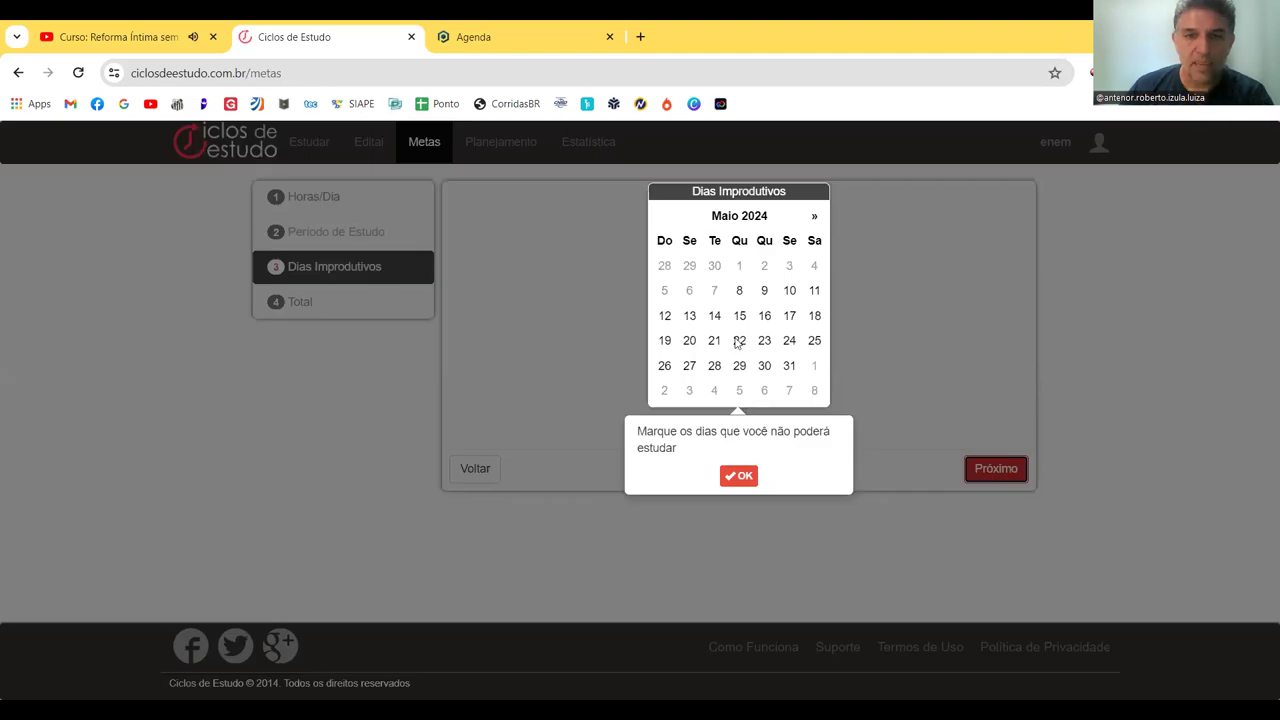
# Mark 14 to 20 July 2024 as unproductive days and continue to the total goal.
pyautogui.click(814, 220)
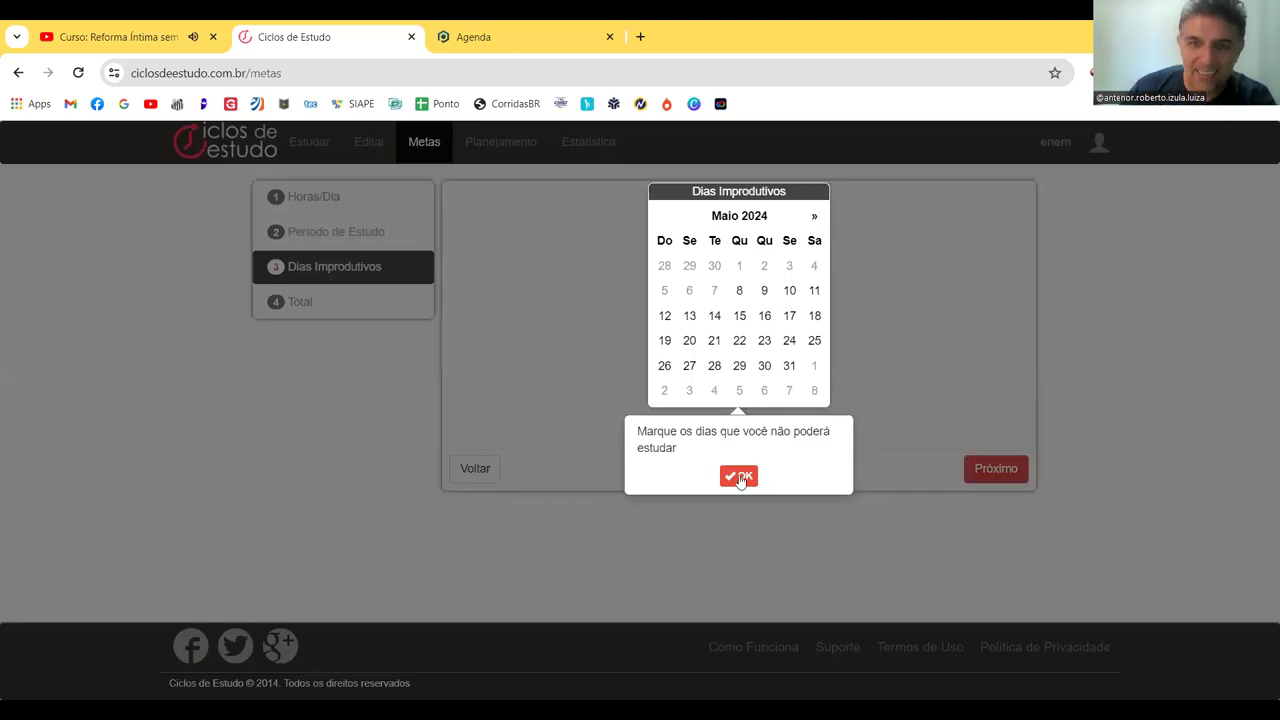
pyautogui.click(812, 318)
pyautogui.click(813, 220)
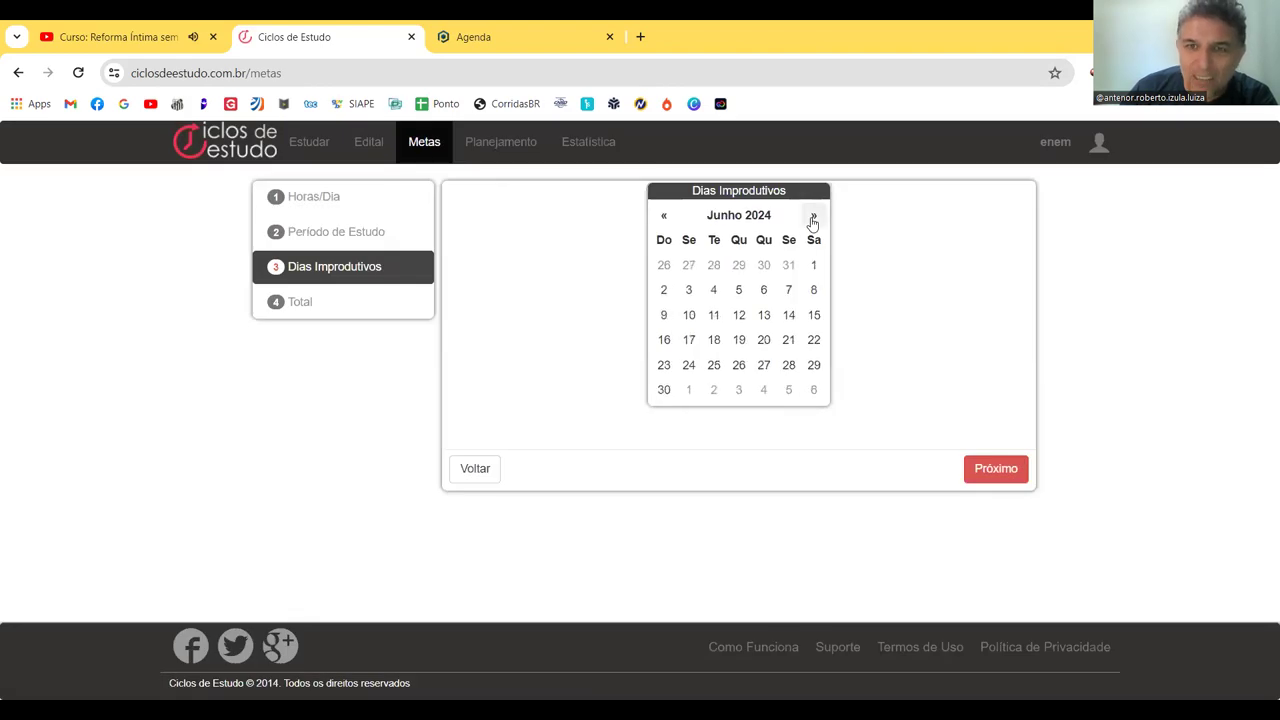
pyautogui.click(813, 218)
pyautogui.click(813, 290)
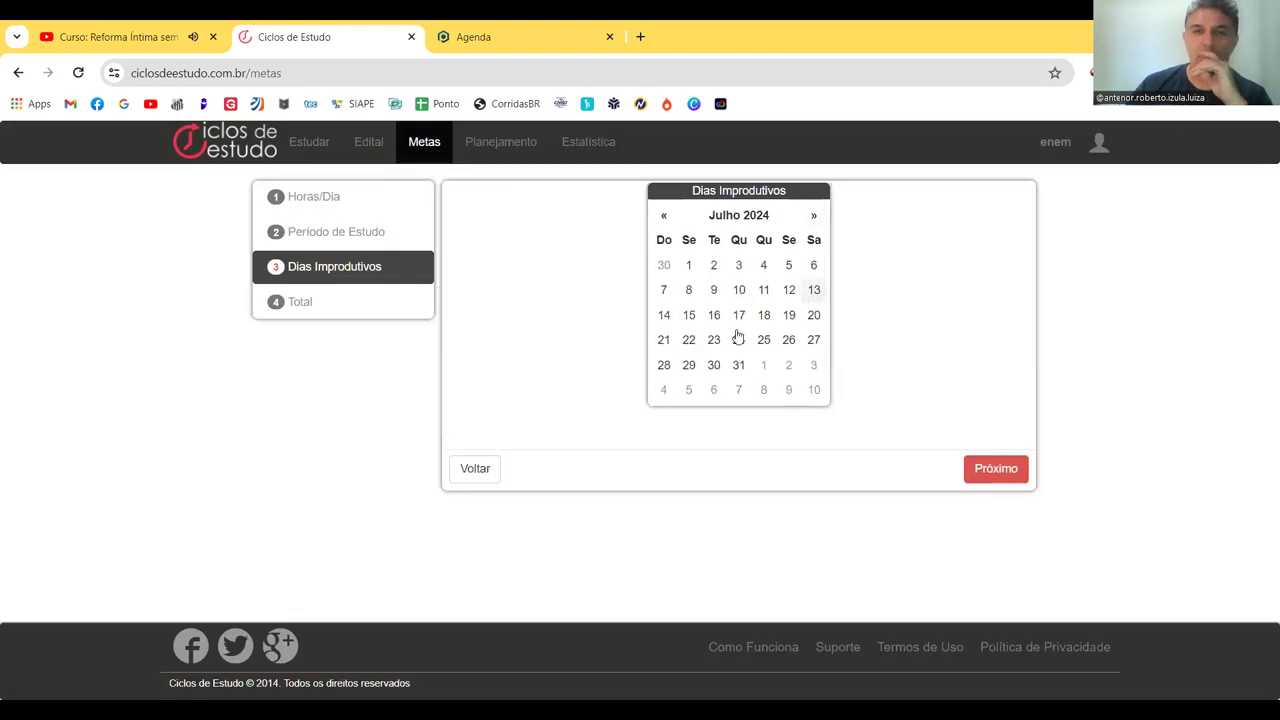
pyautogui.click(738, 339)
pyautogui.click(664, 318)
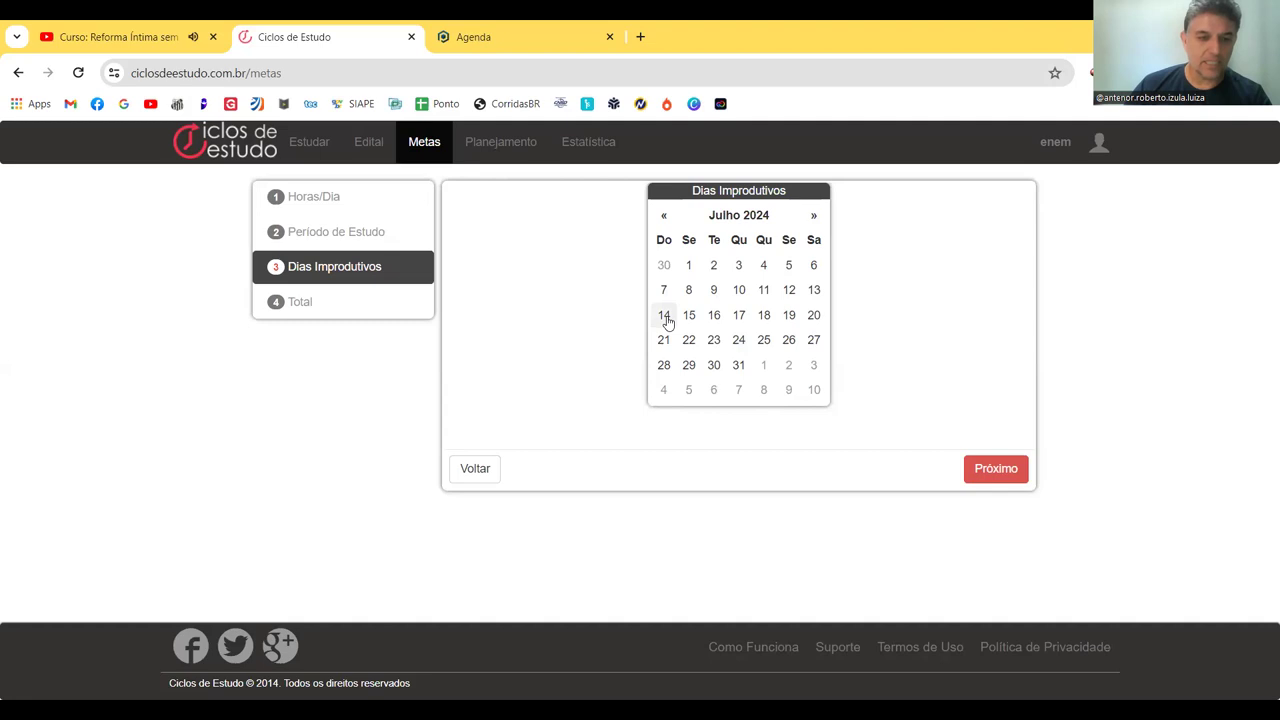
pyautogui.click(814, 316)
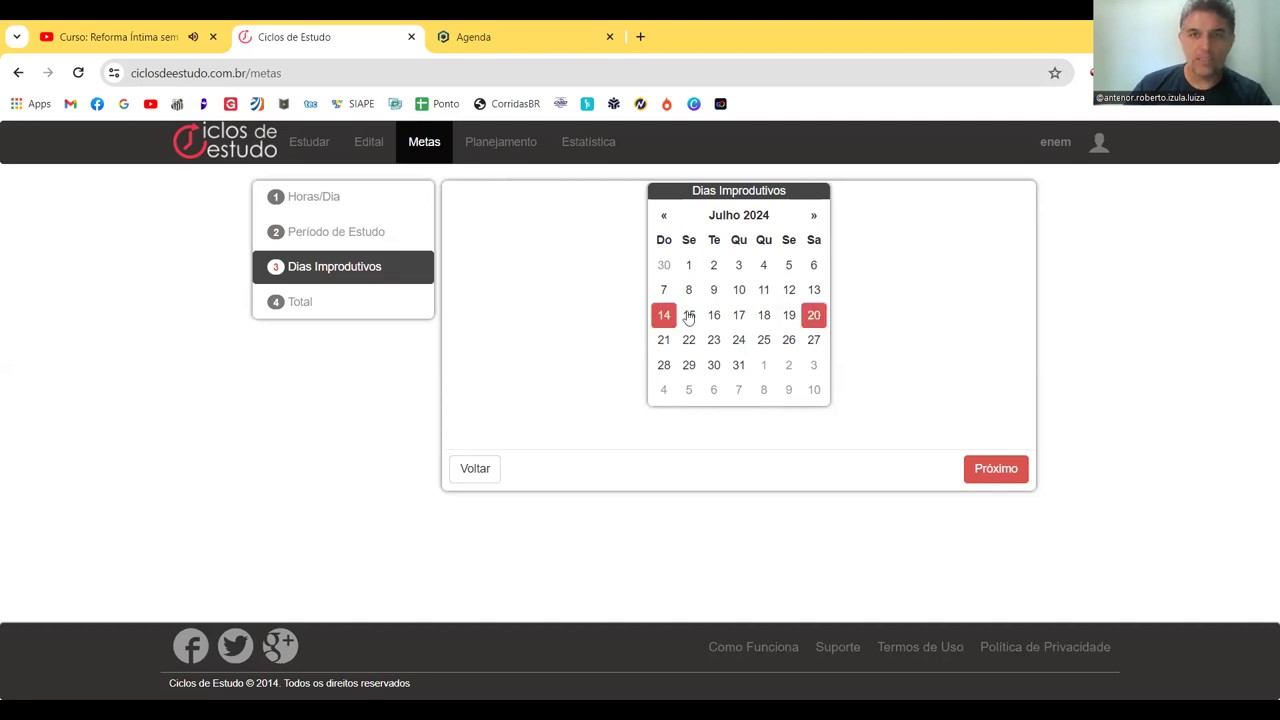
pyautogui.click(713, 316)
pyautogui.click(738, 316)
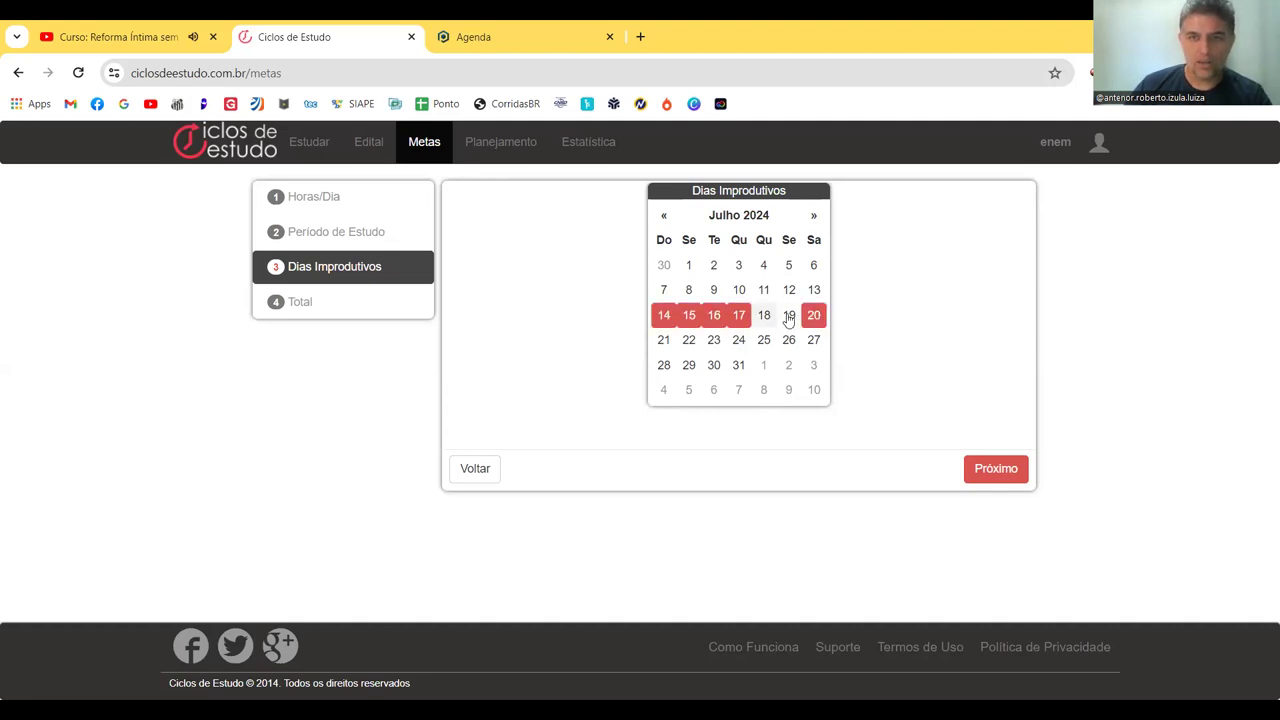
pyautogui.click(1003, 468)
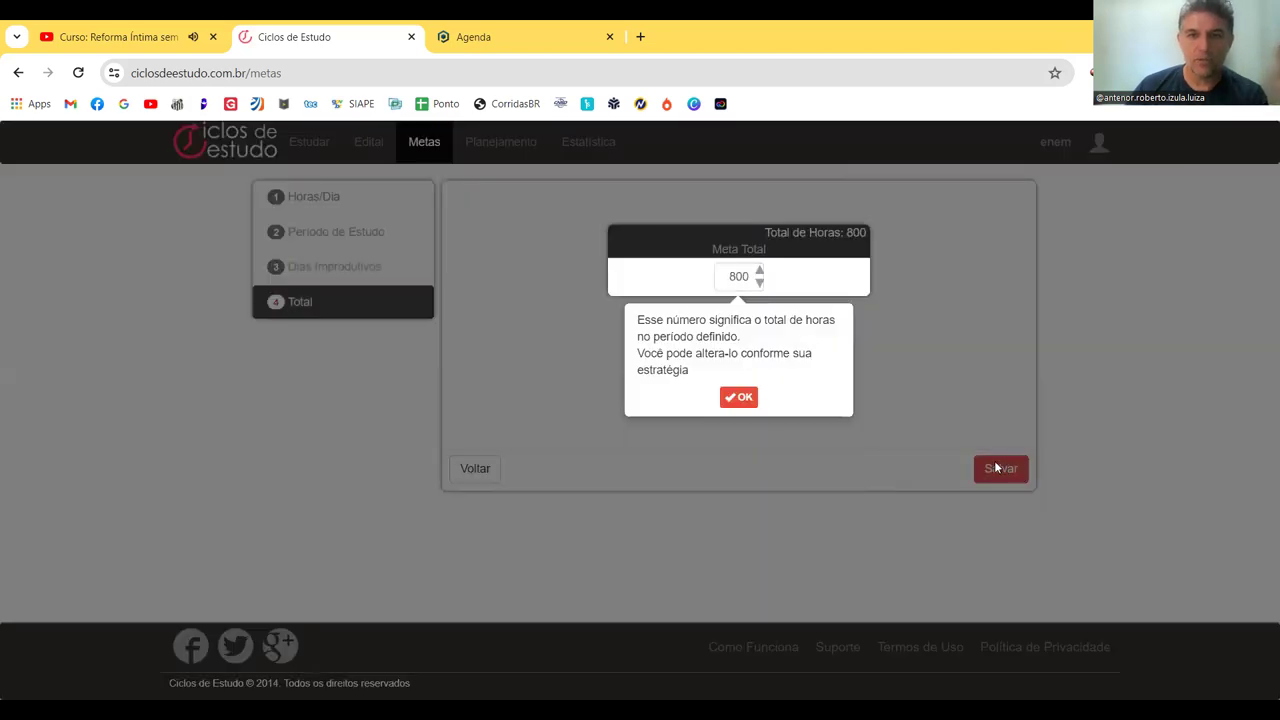
# Set the total study goal to 500 hours and save the goals.
pyautogui.click(737, 397)
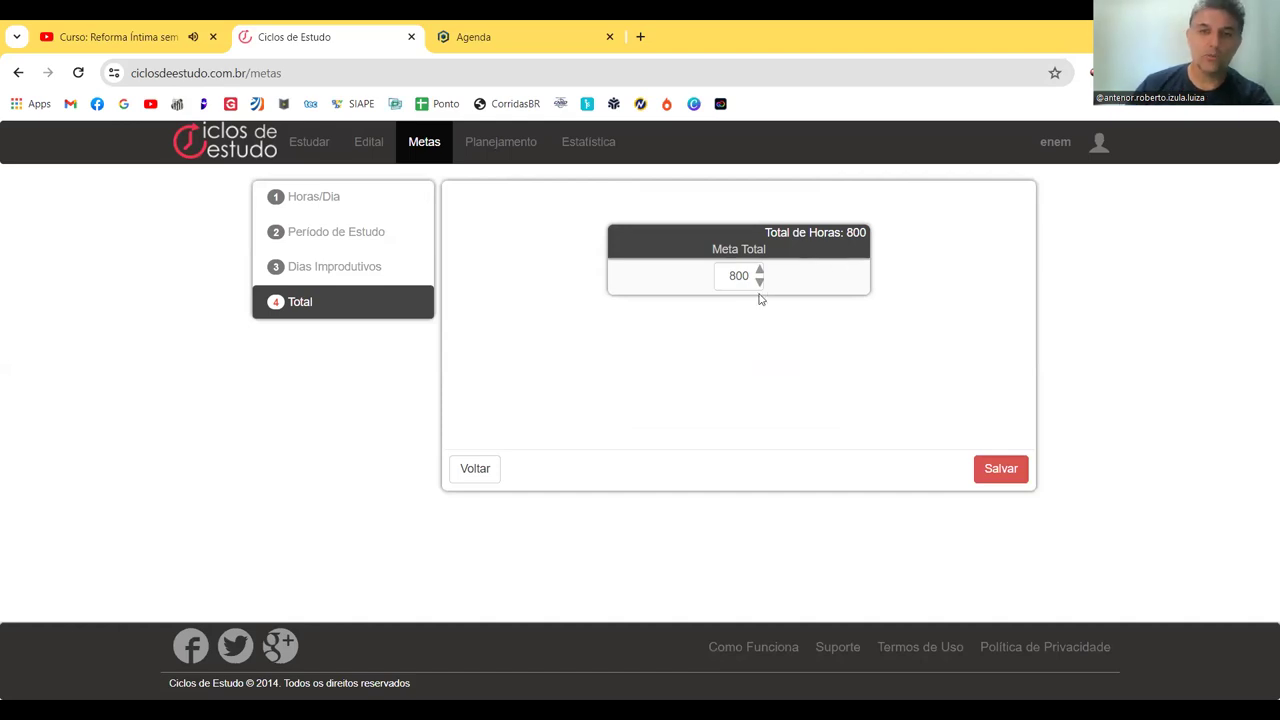
pyautogui.moveTo(756, 277); pyautogui.dragTo(727, 276)
pyautogui.write('500')
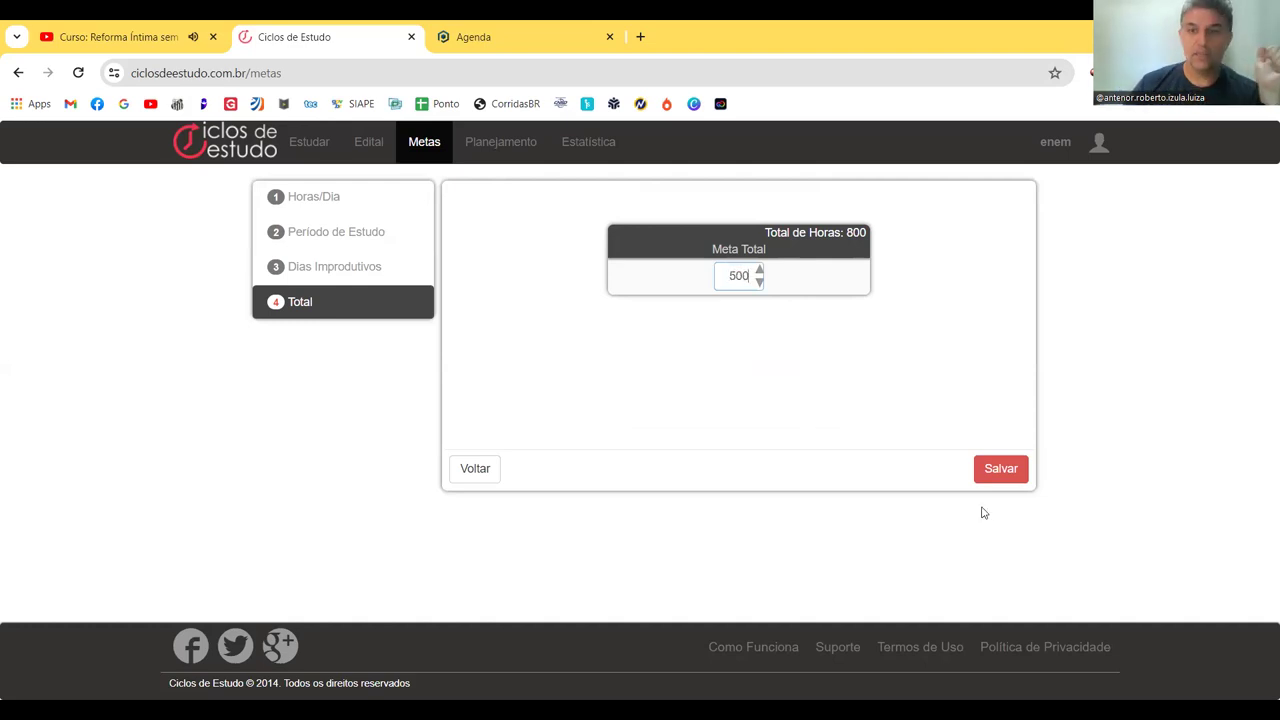
pyautogui.click(1001, 476)
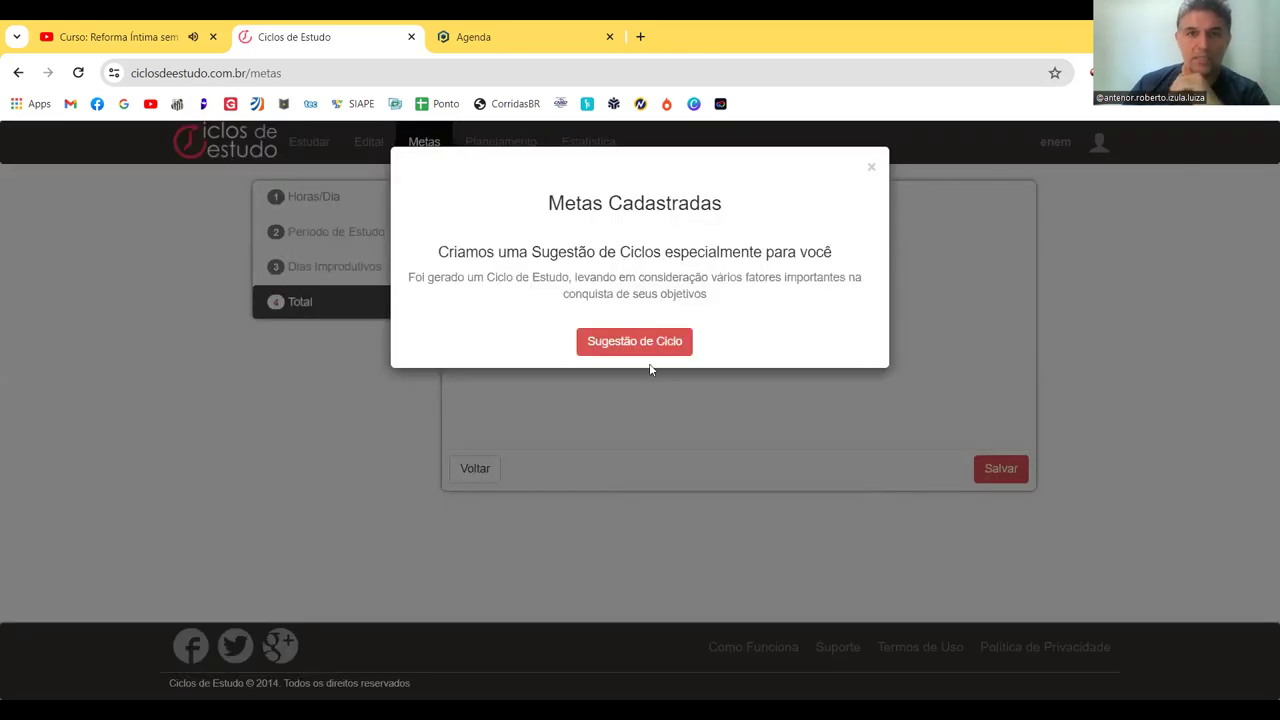
# Open the suggested study cycle and save the distribution of hours per discipline without changes.
pyautogui.click(656, 346)
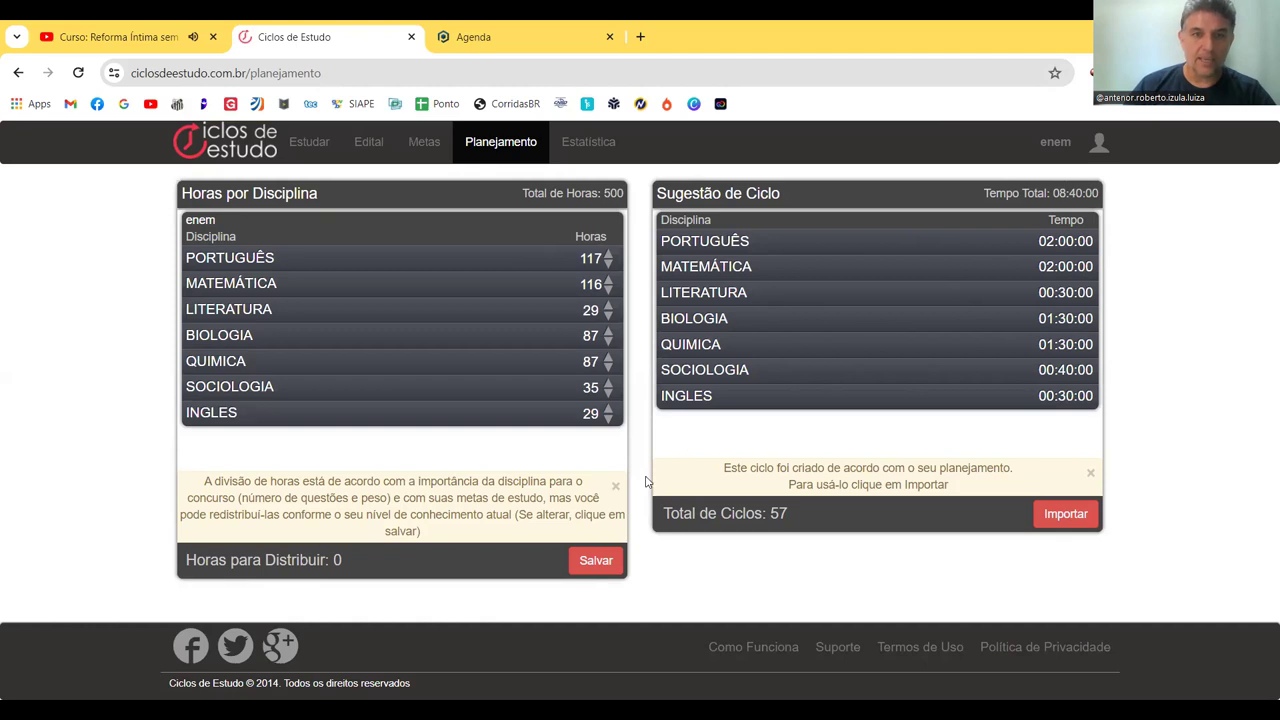
pyautogui.click(596, 560)
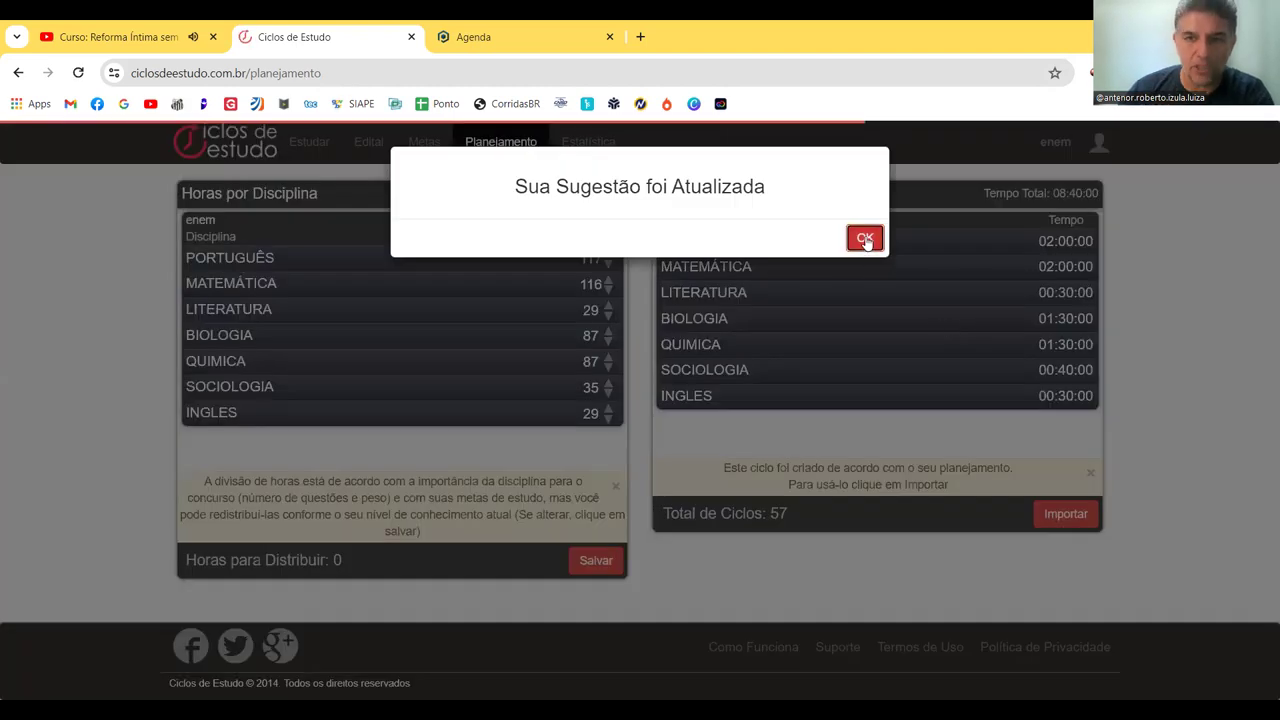
pyautogui.click(865, 238)
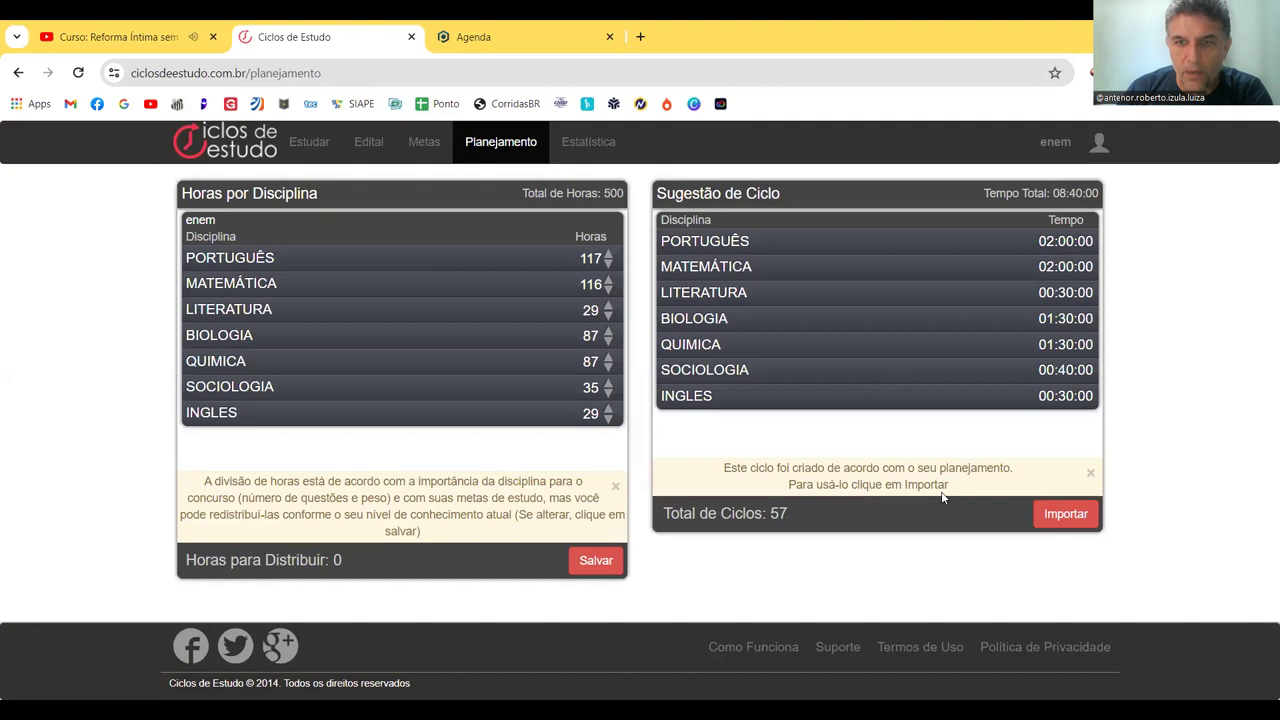
# Import the suggested study cycle for use and dismiss the introductory tips on the study page.
pyautogui.click(1066, 516)
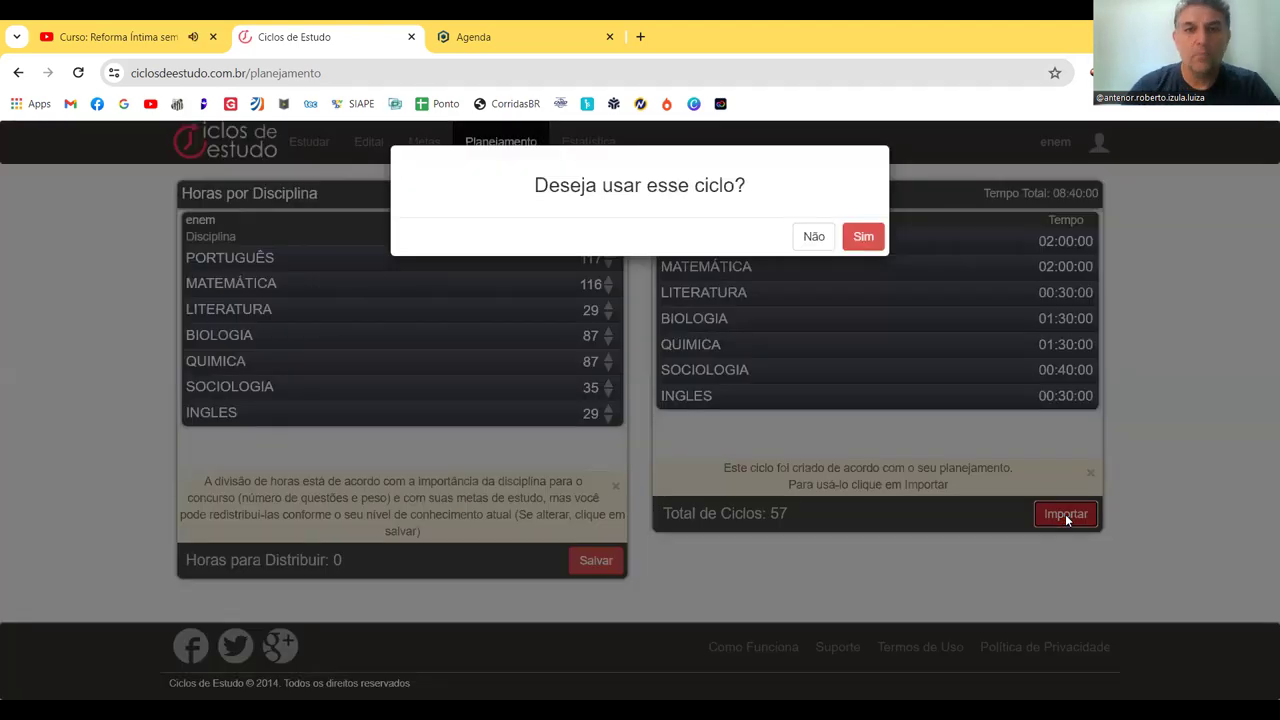
pyautogui.click(863, 240)
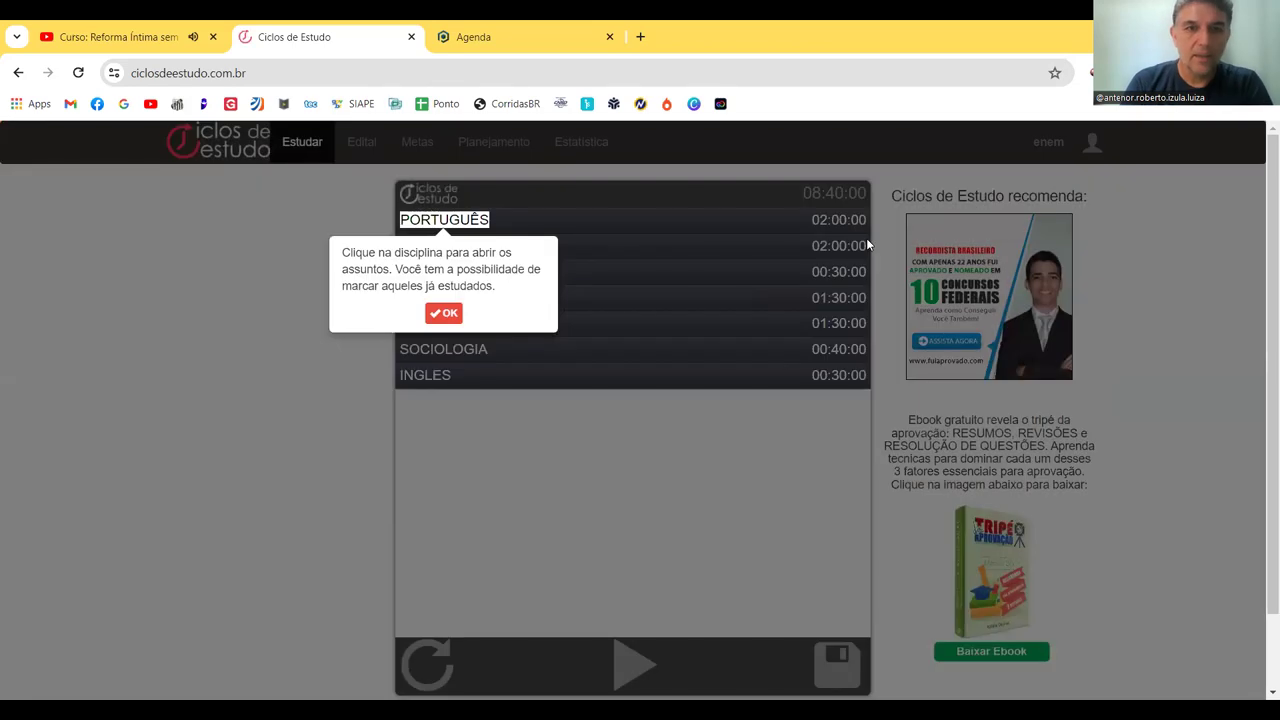
pyautogui.click(443, 313)
pyautogui.click(833, 366)
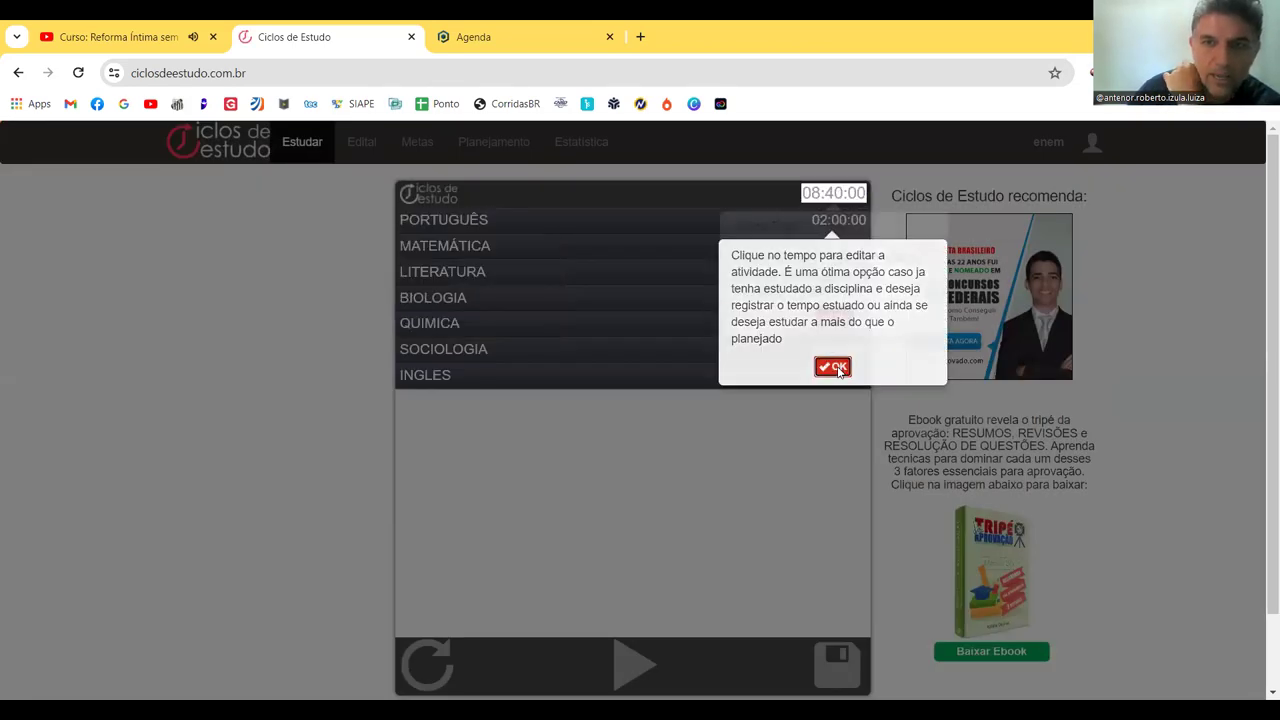
# Dismiss the remaining tip and run the study timer for PORTUGUÊS in two short stretches, pausing it after each one.
pyautogui.click(836, 318)
pyautogui.scroll(-2, 623, 446)
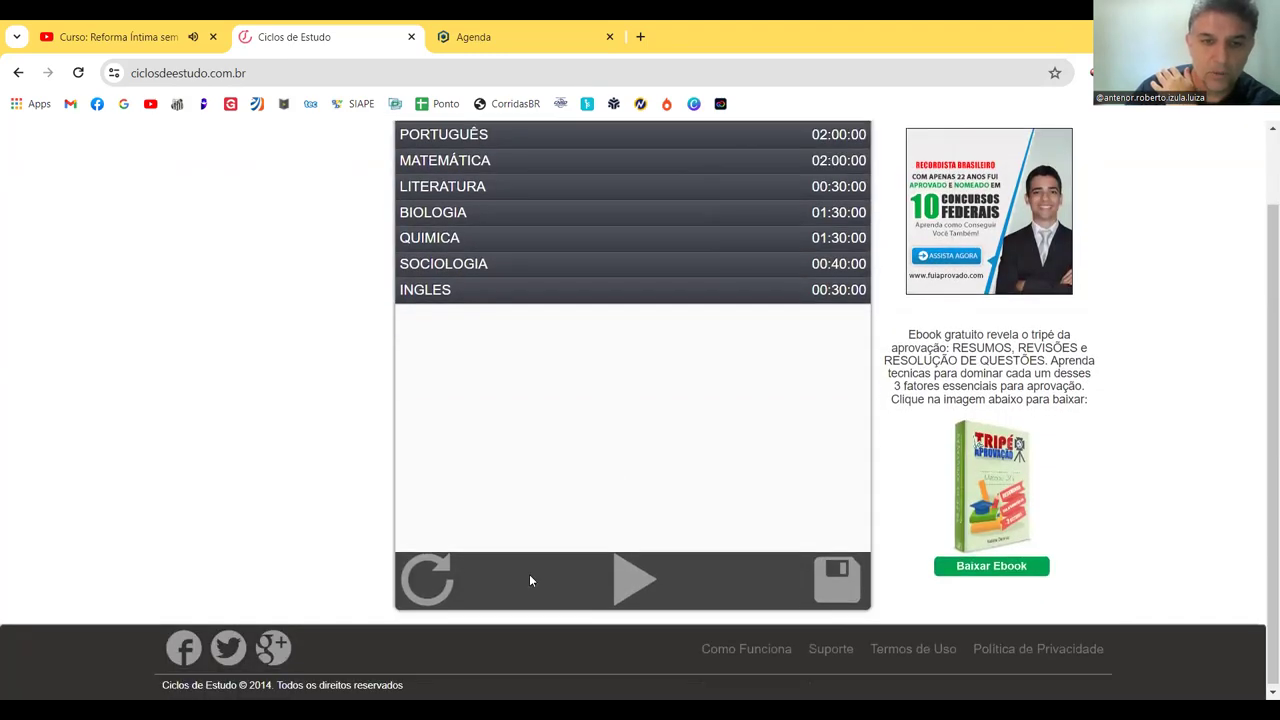
pyautogui.click(636, 582)
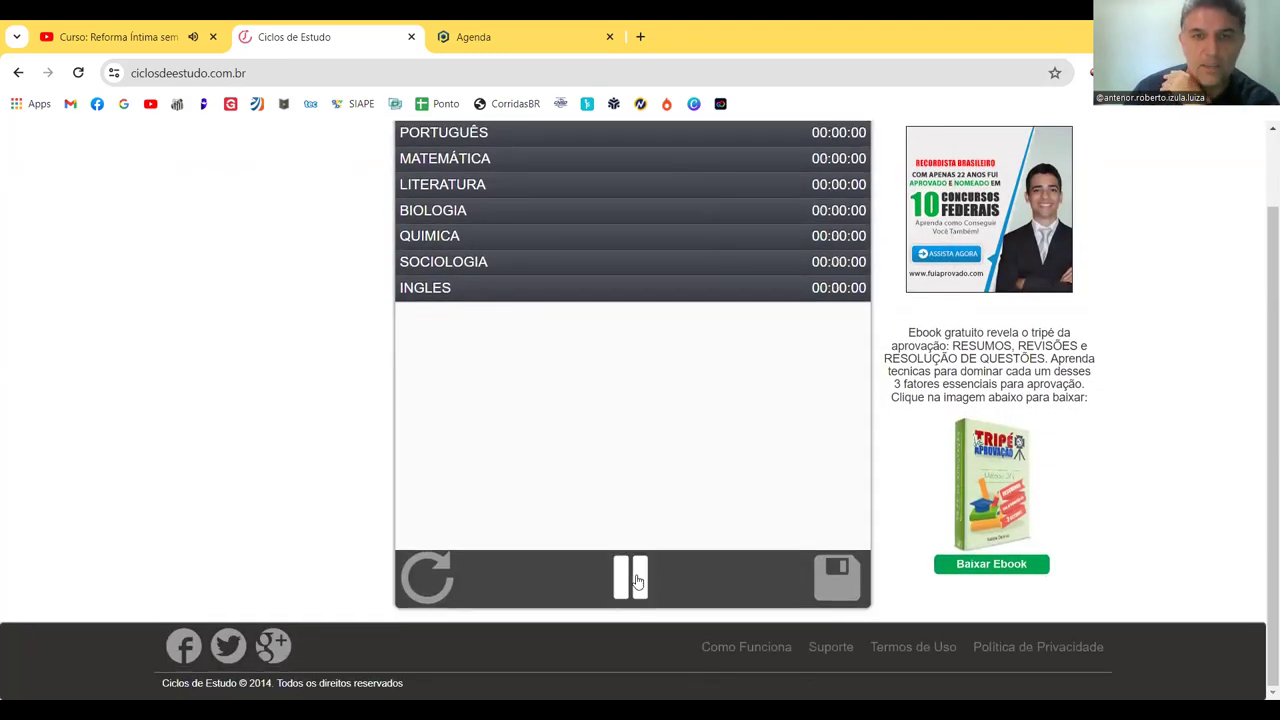
pyautogui.scroll(2, 648, 463)
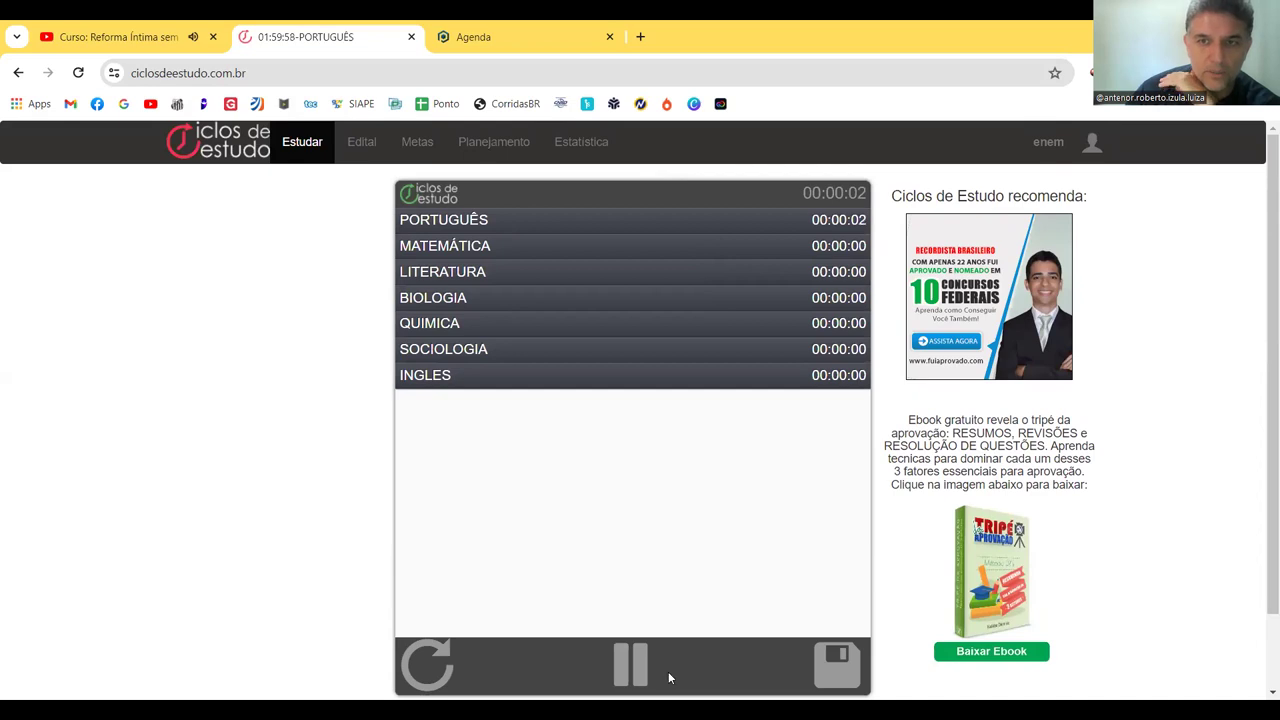
pyautogui.click(624, 668)
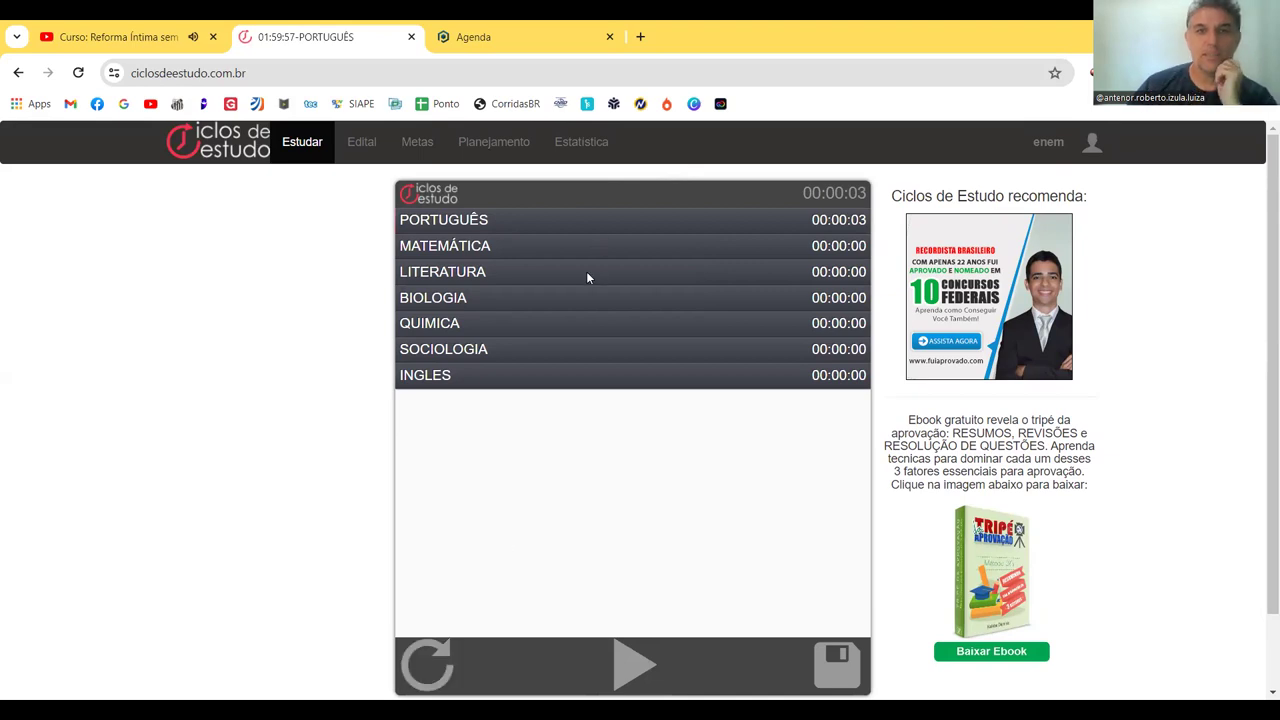
pyautogui.click(632, 665)
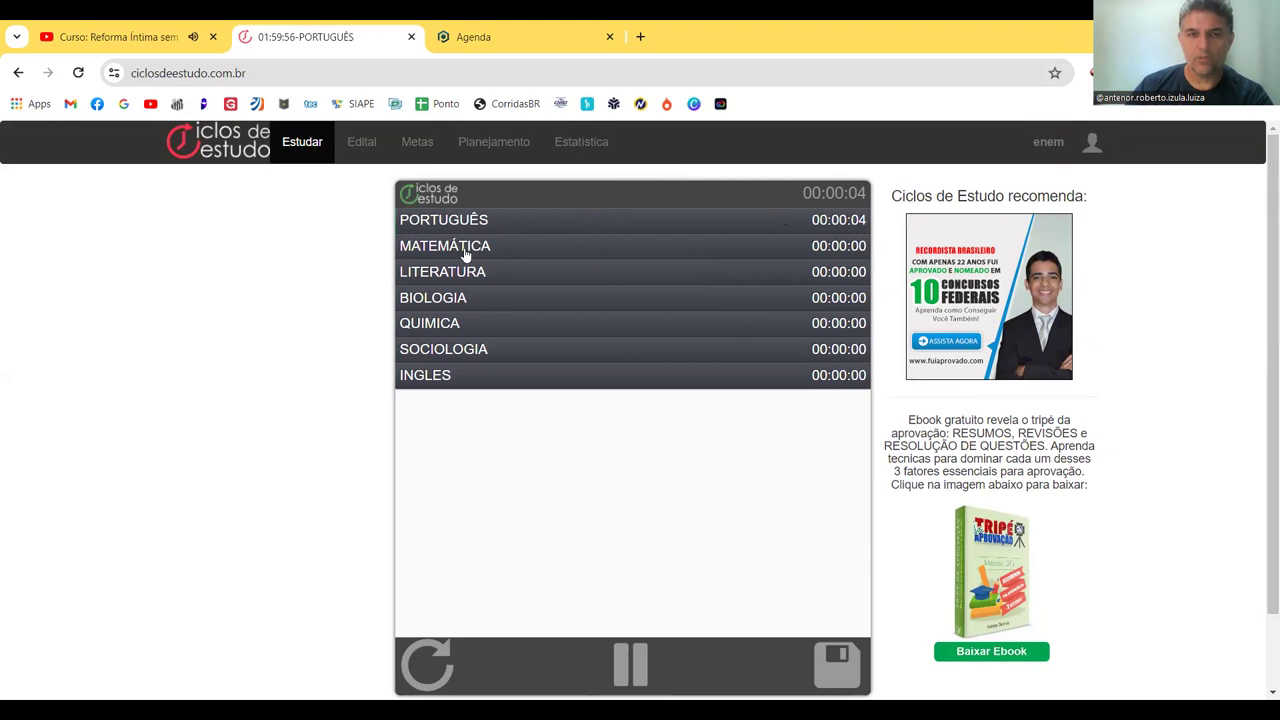
pyautogui.click(630, 665)
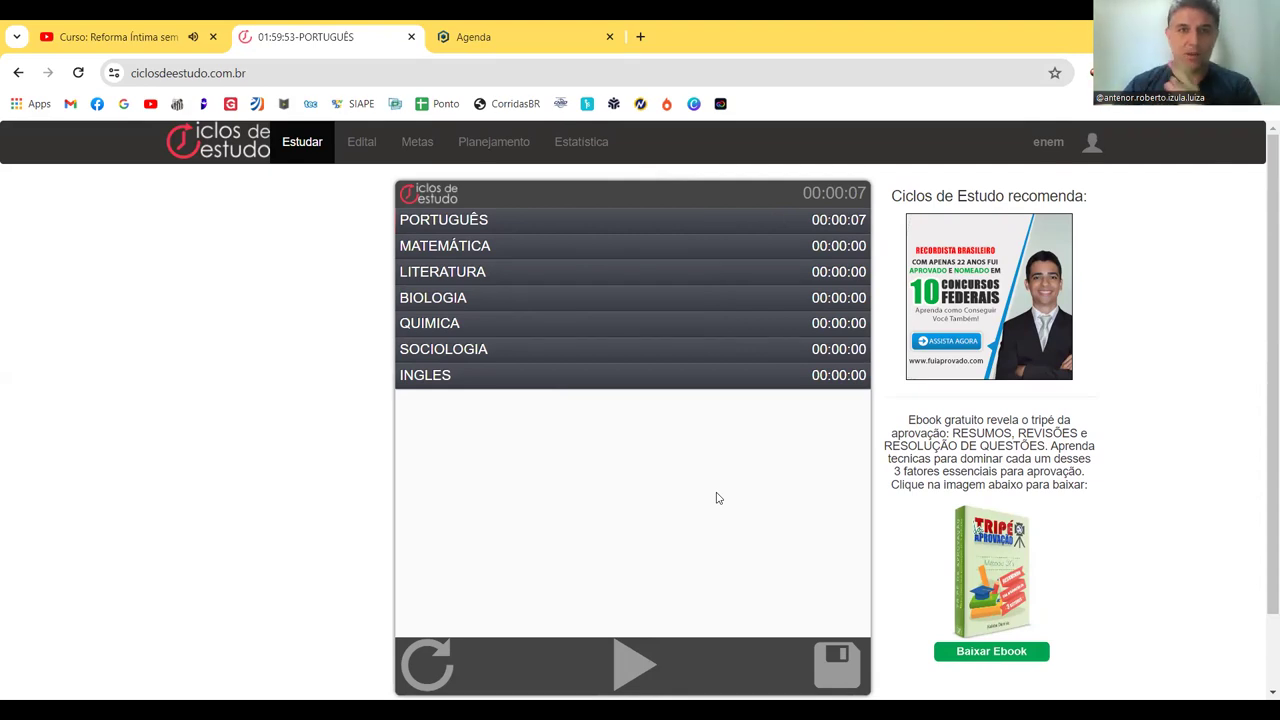
# View the topic list of the PORTUGUÊS discipline and close it without adding a topic.
pyautogui.click(437, 227)
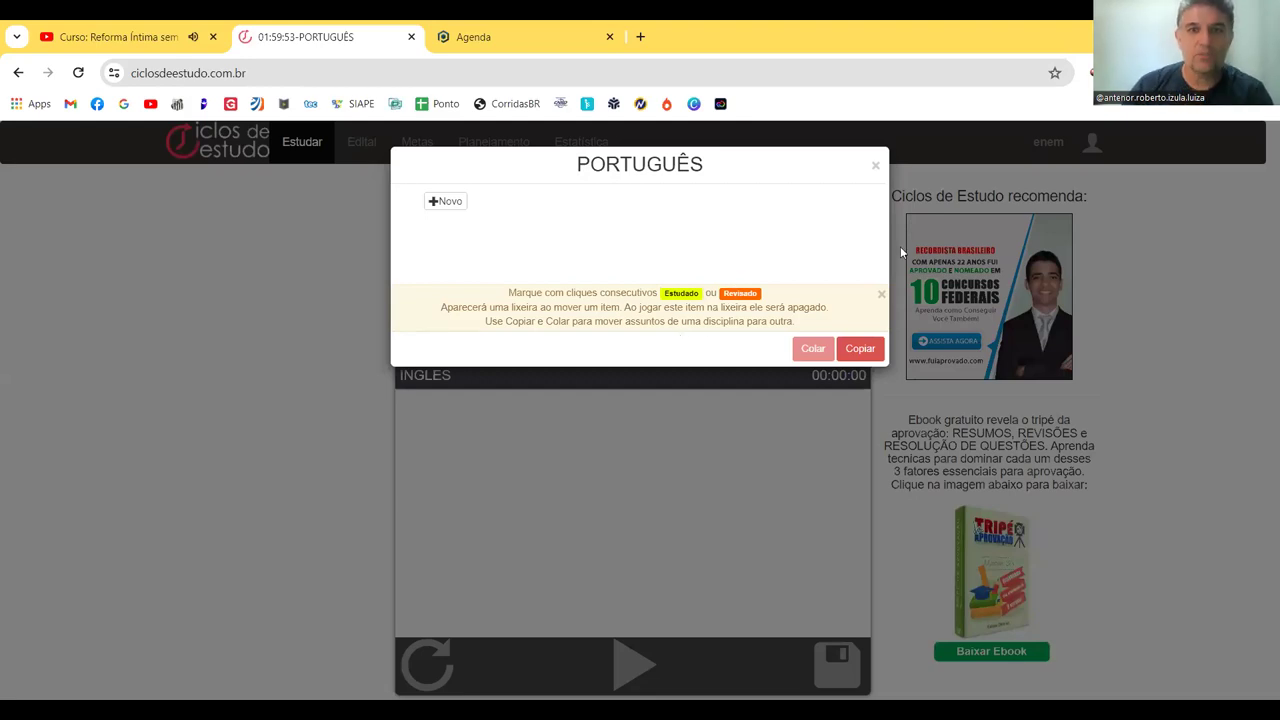
pyautogui.click(785, 480)
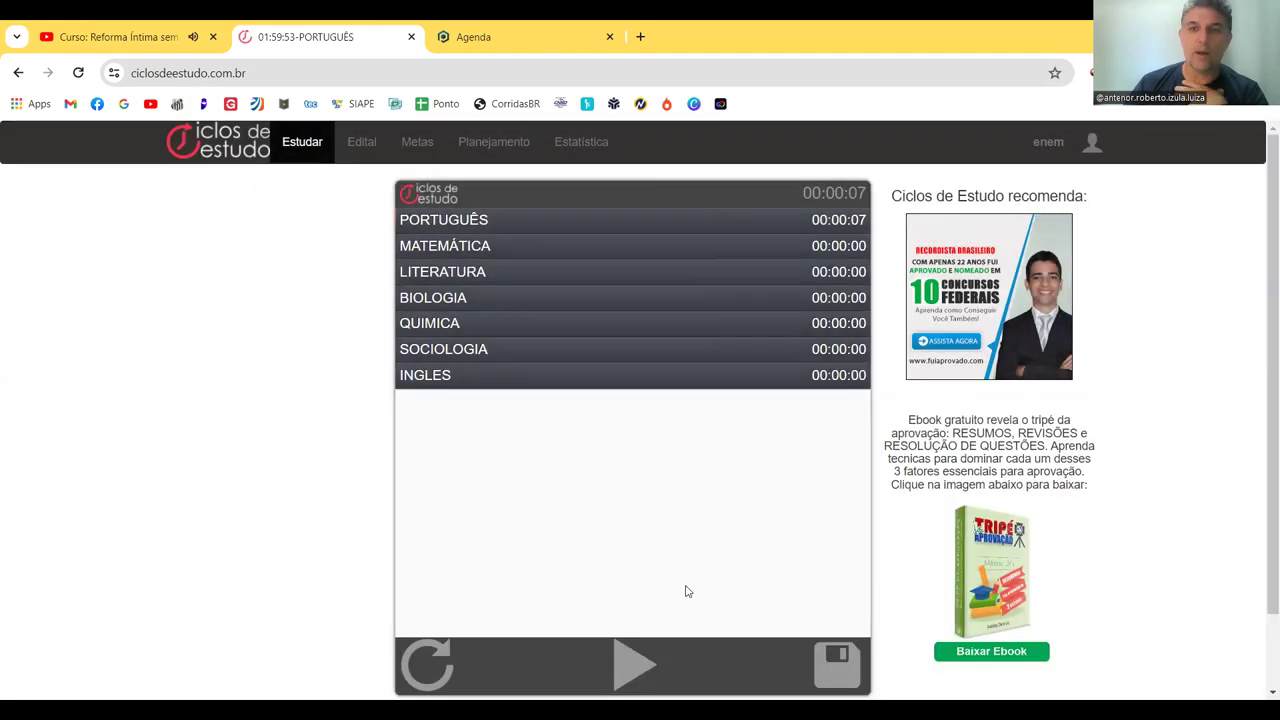